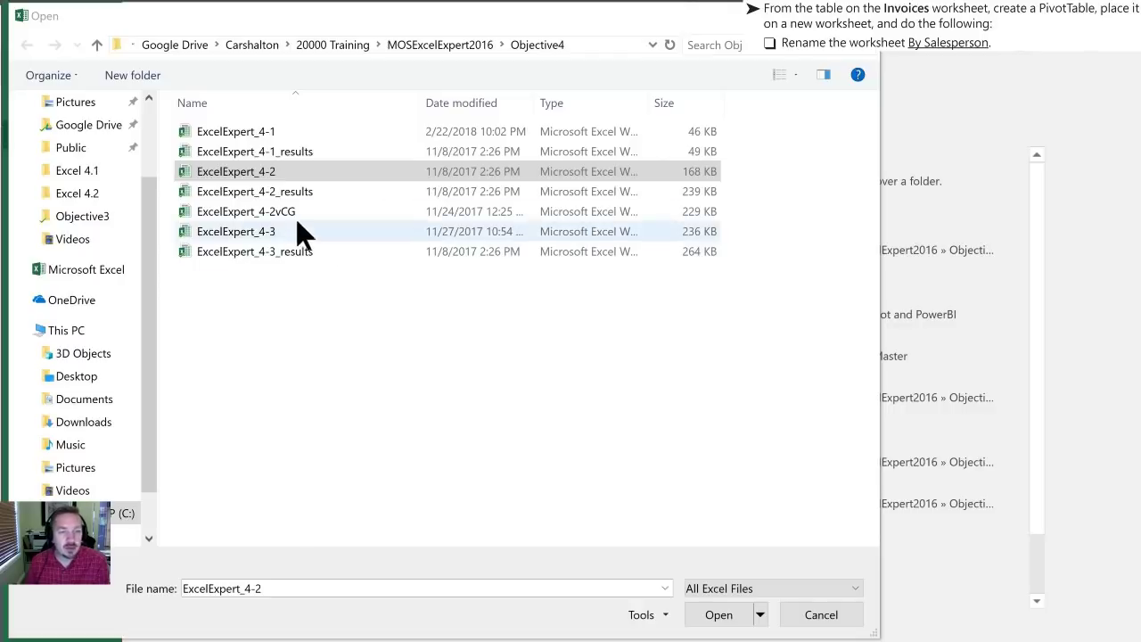
Open the ExcelExpert_4-2 workbook from the Objective4 folder
double_click(191, 176)
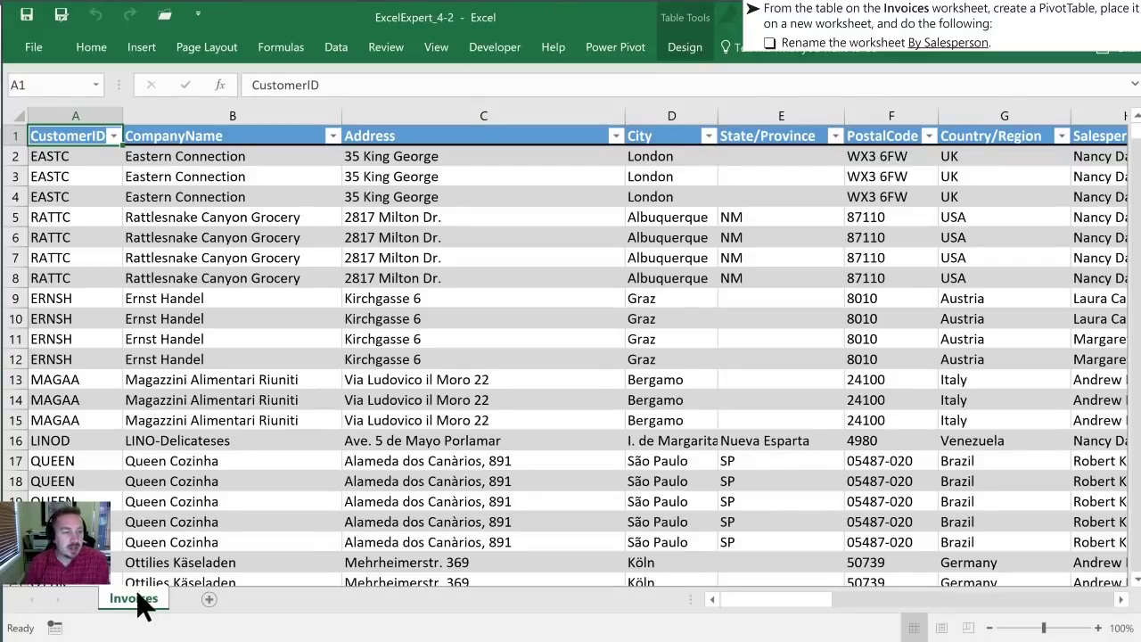
Insert an empty PivotTable from Table_Northwind_Invoices on a new worksheet
click(393, 302)
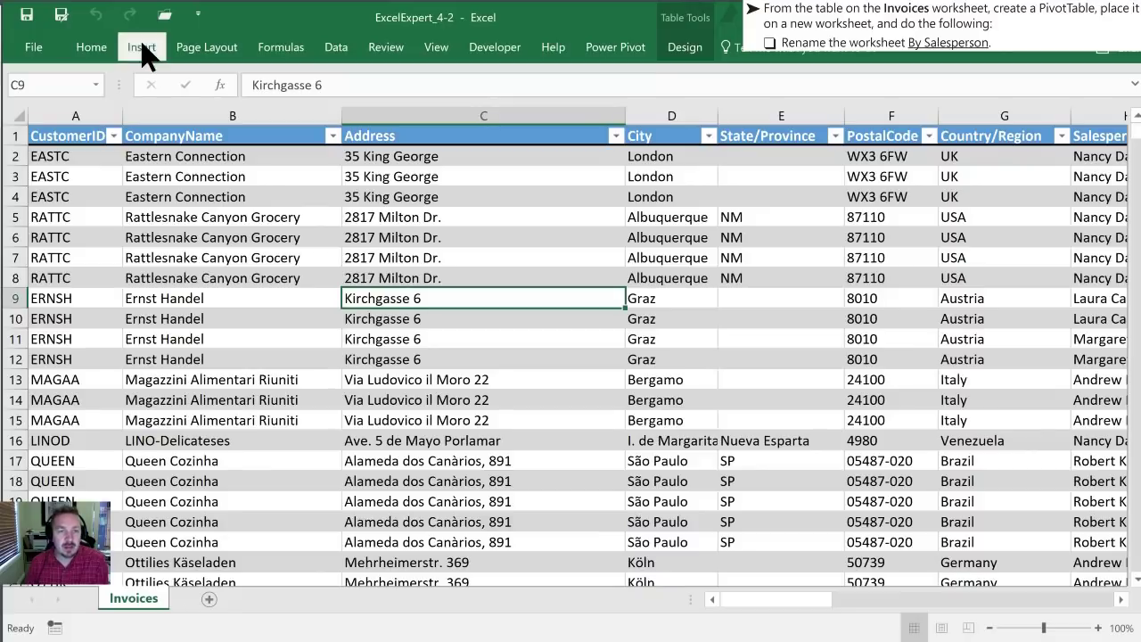
click(141, 46)
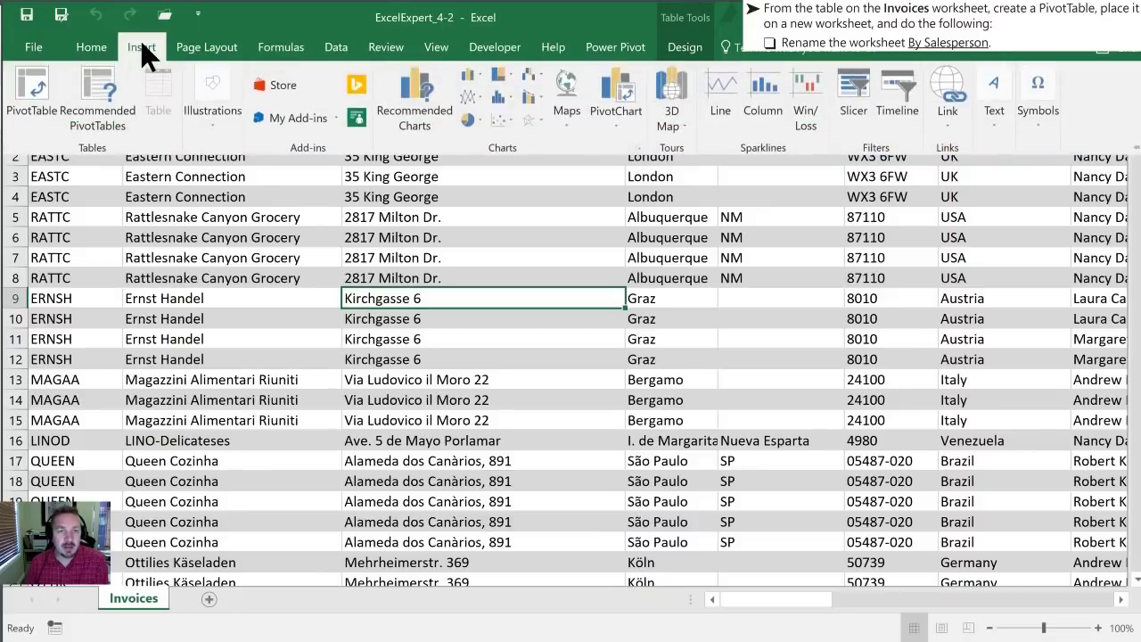
click(32, 96)
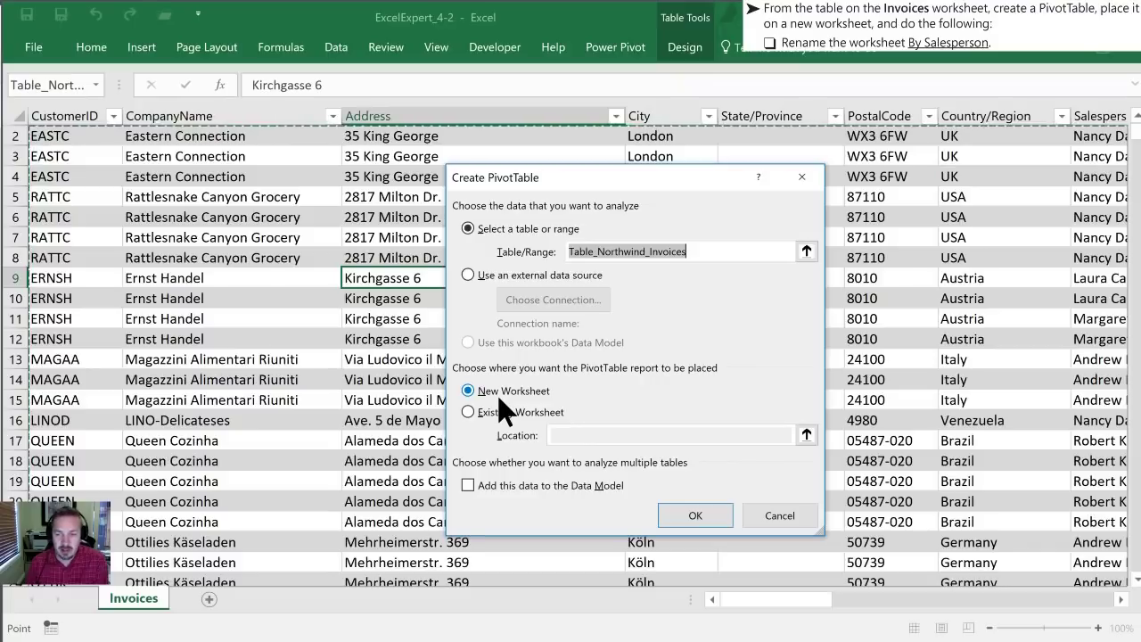
click(686, 516)
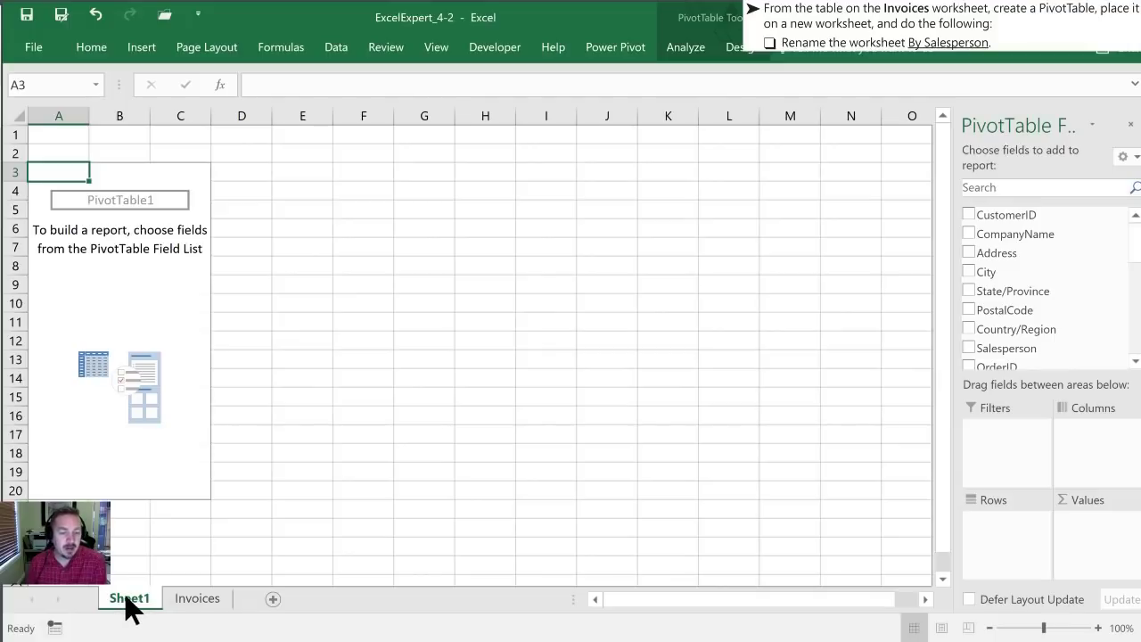
Rename the Sheet1 tab to 'By Salesperson'
double_click(129, 599)
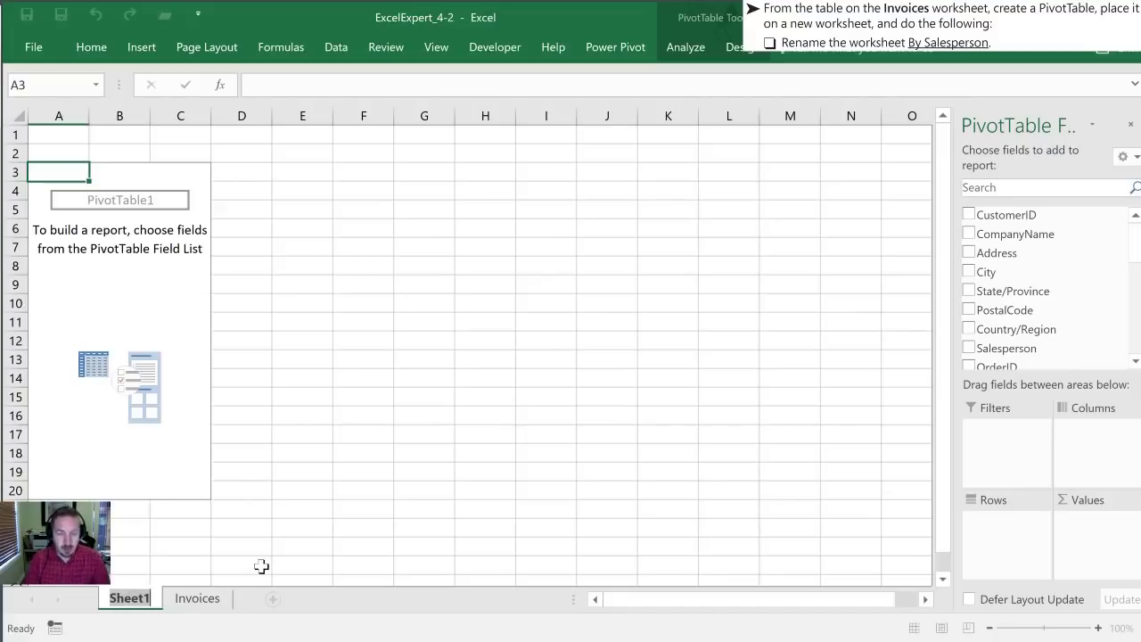
text(By Sa)
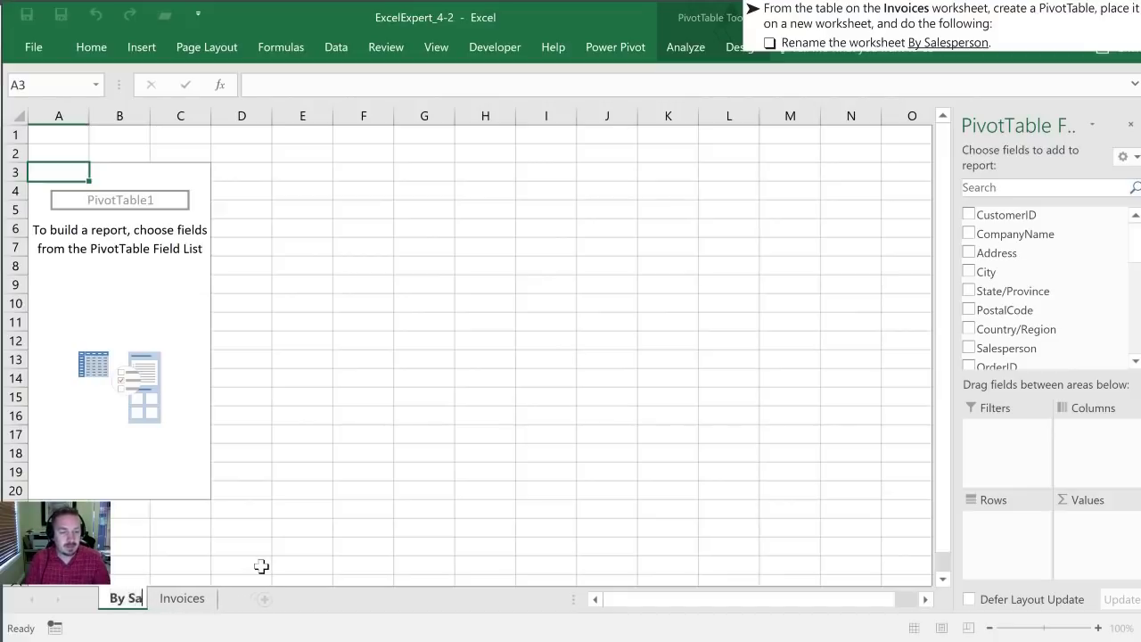
text(lesperson)
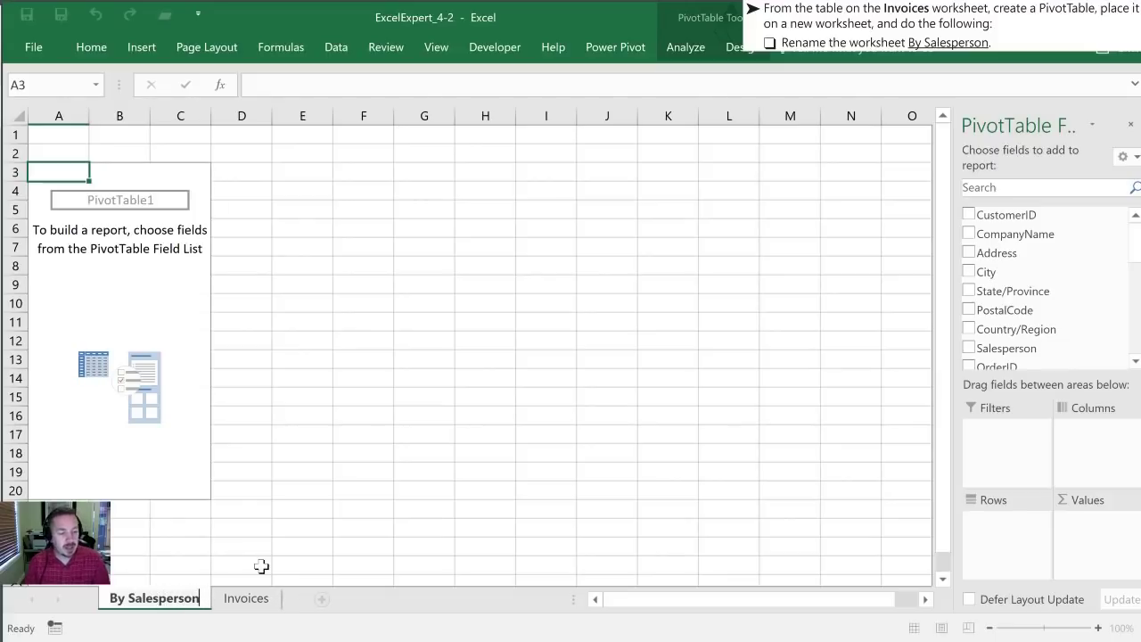
key(Return)
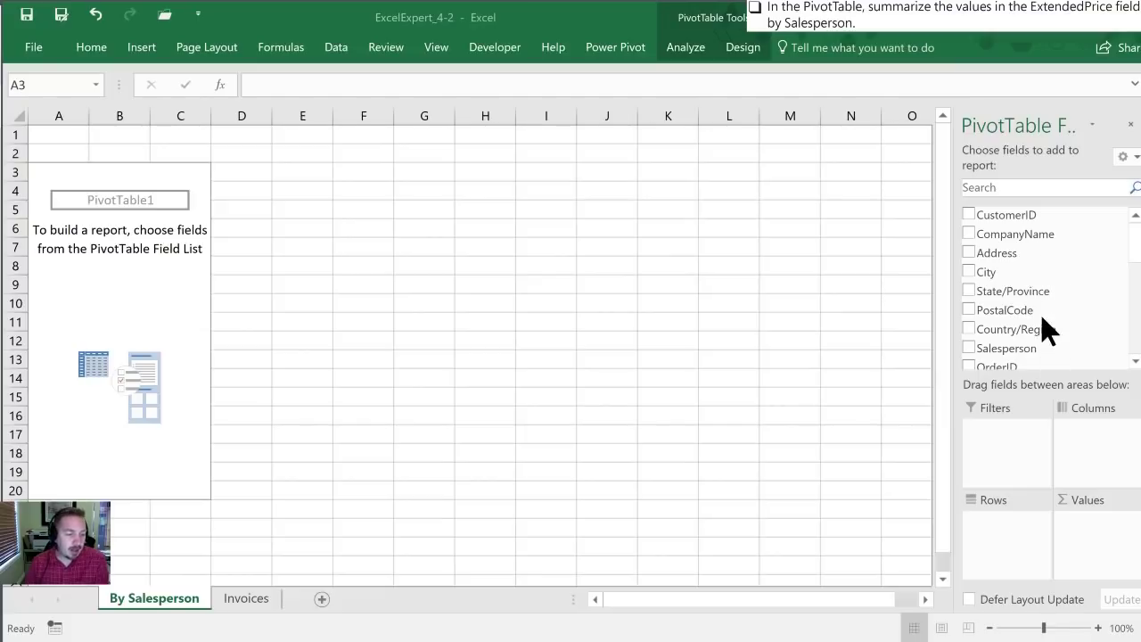
Search the field list for 'Ex' and sum ExtendedPrice in Values, totalling 617085.08
click(1006, 187)
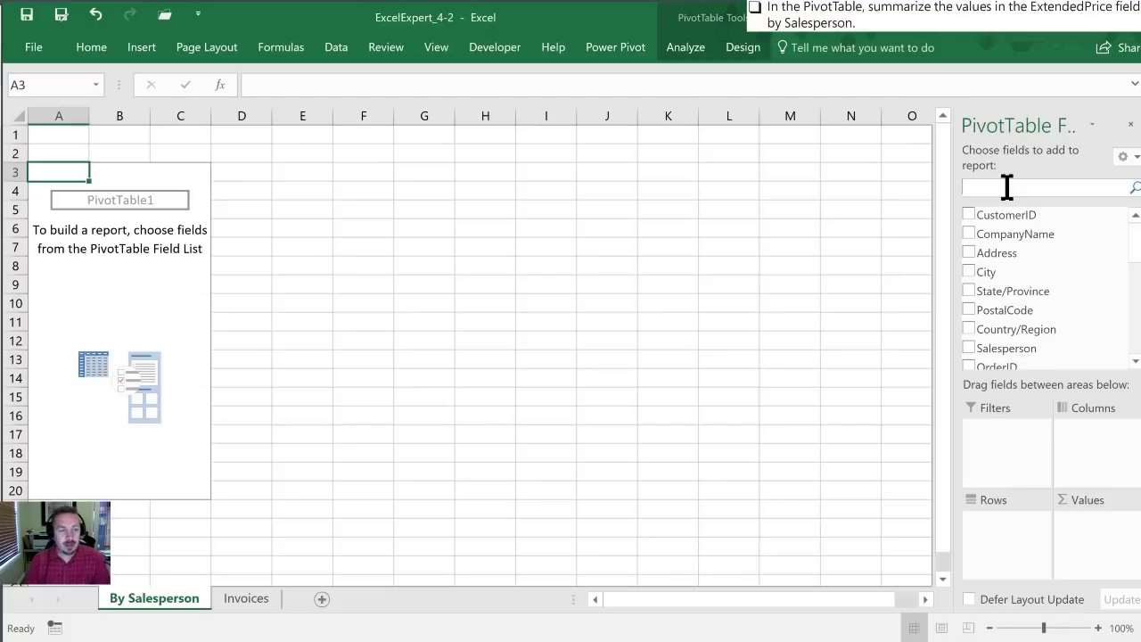
text(Ex)
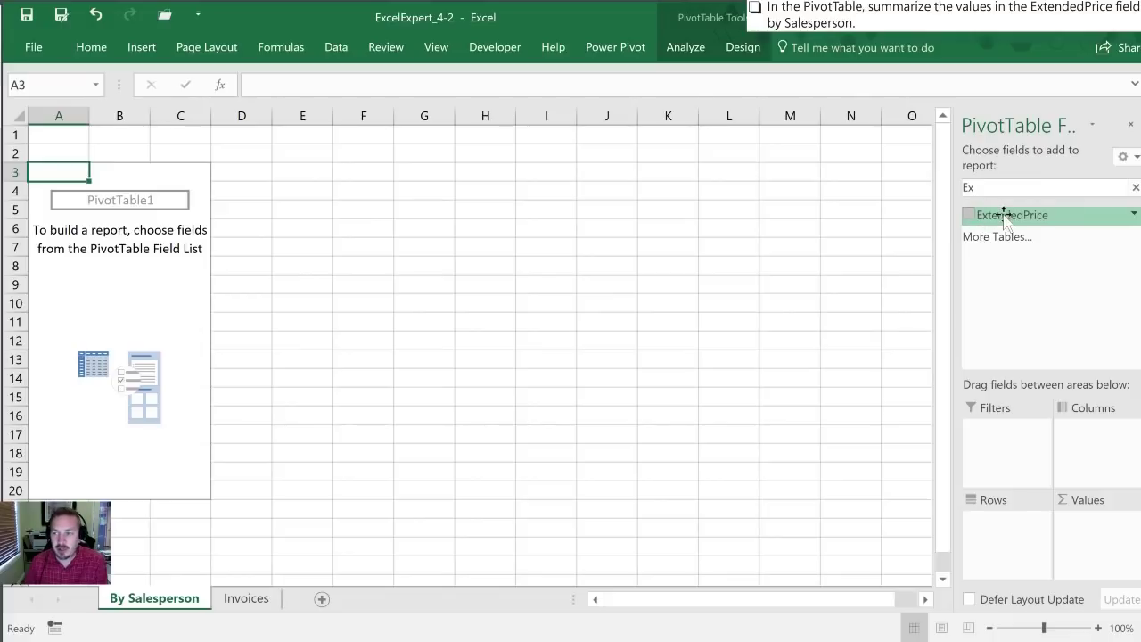
drag(1005, 218, 1095, 530)
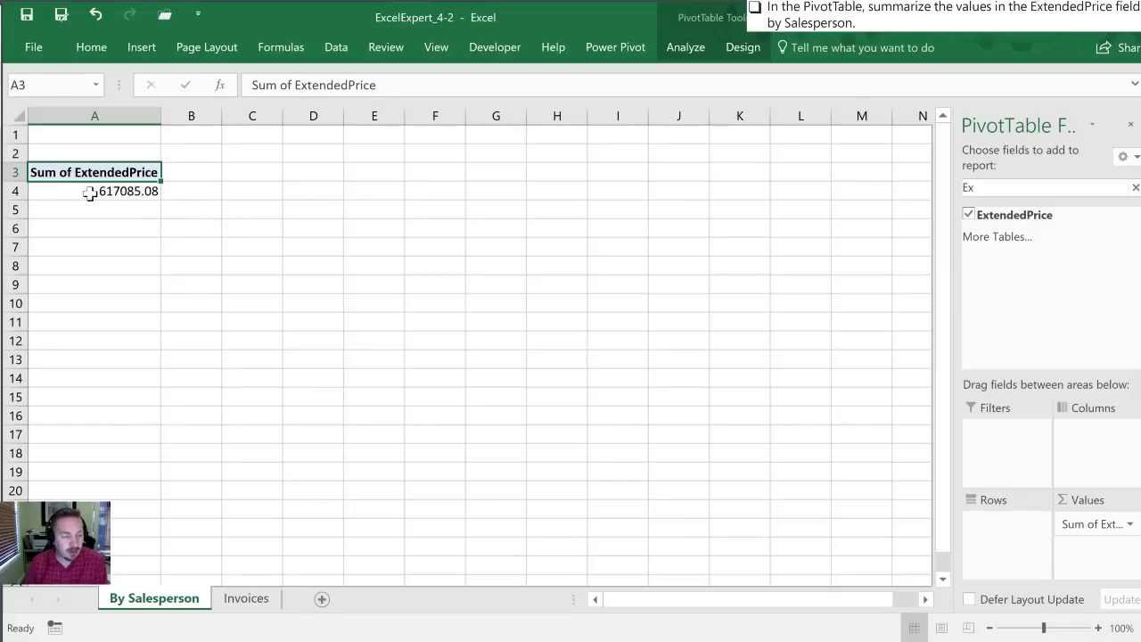
click(248, 599)
click(268, 361)
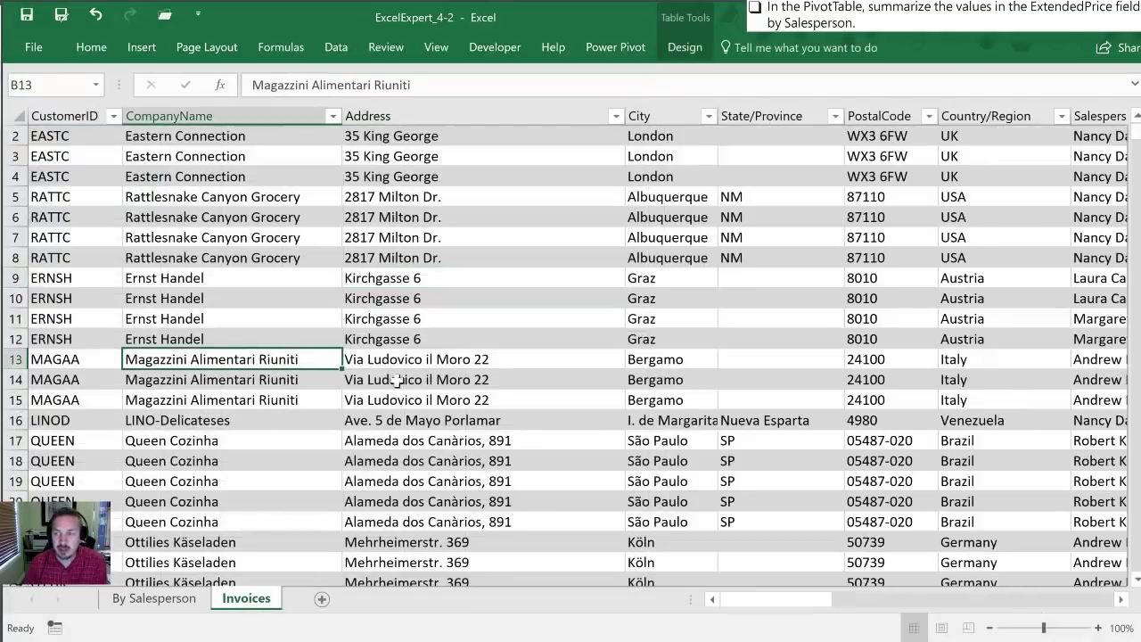
drag(752, 594, 942, 615)
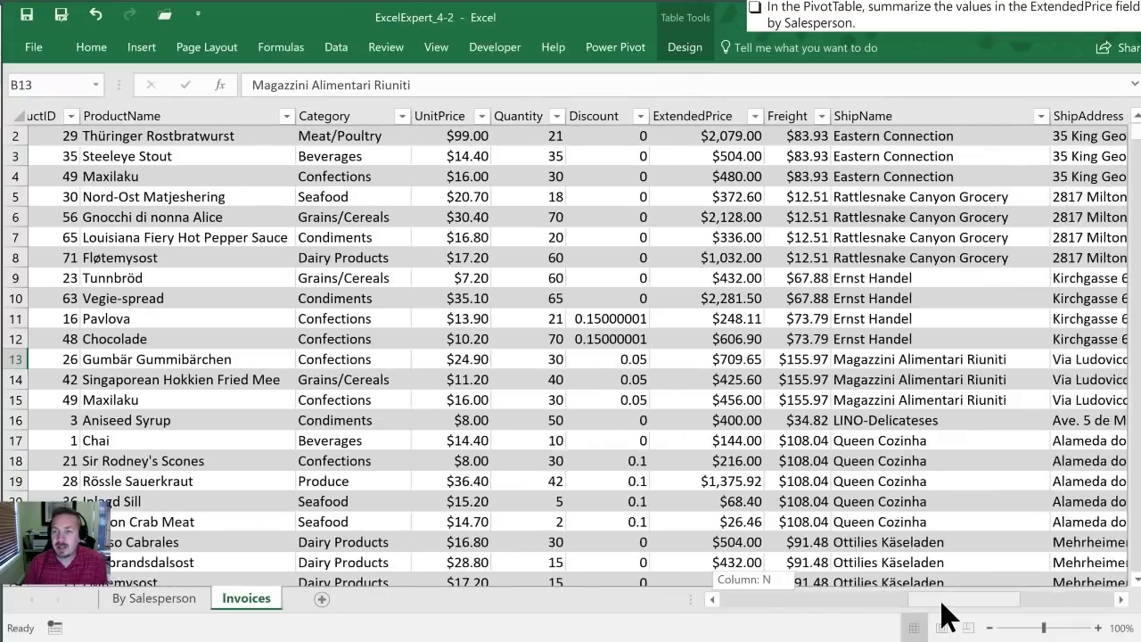
click(724, 135)
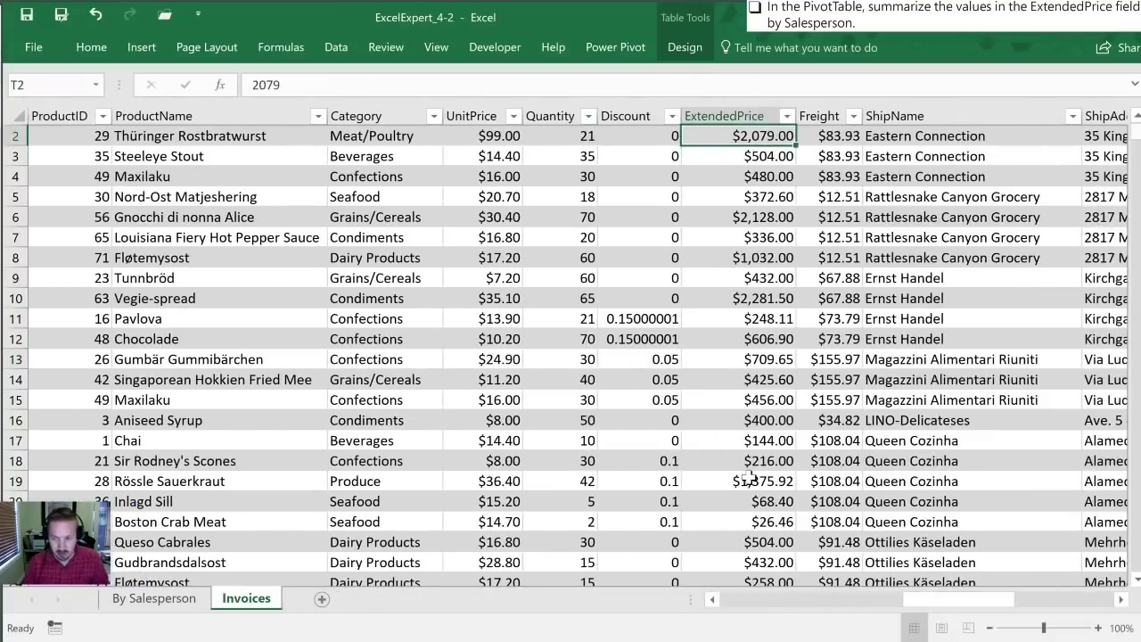
key(ctrl+shift+Down)
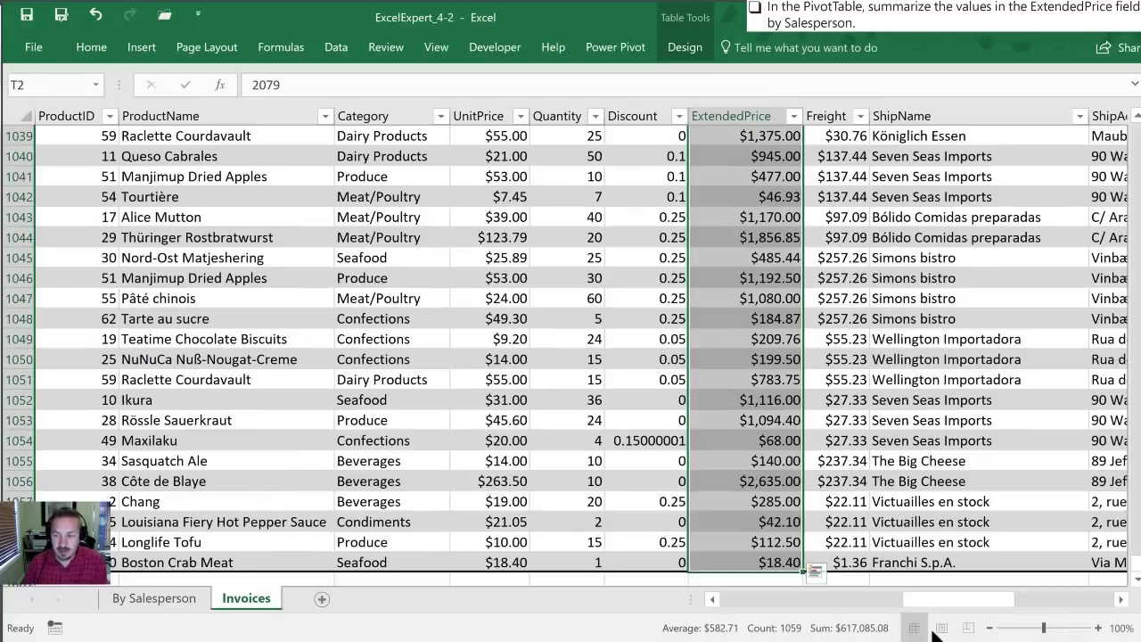
click(165, 604)
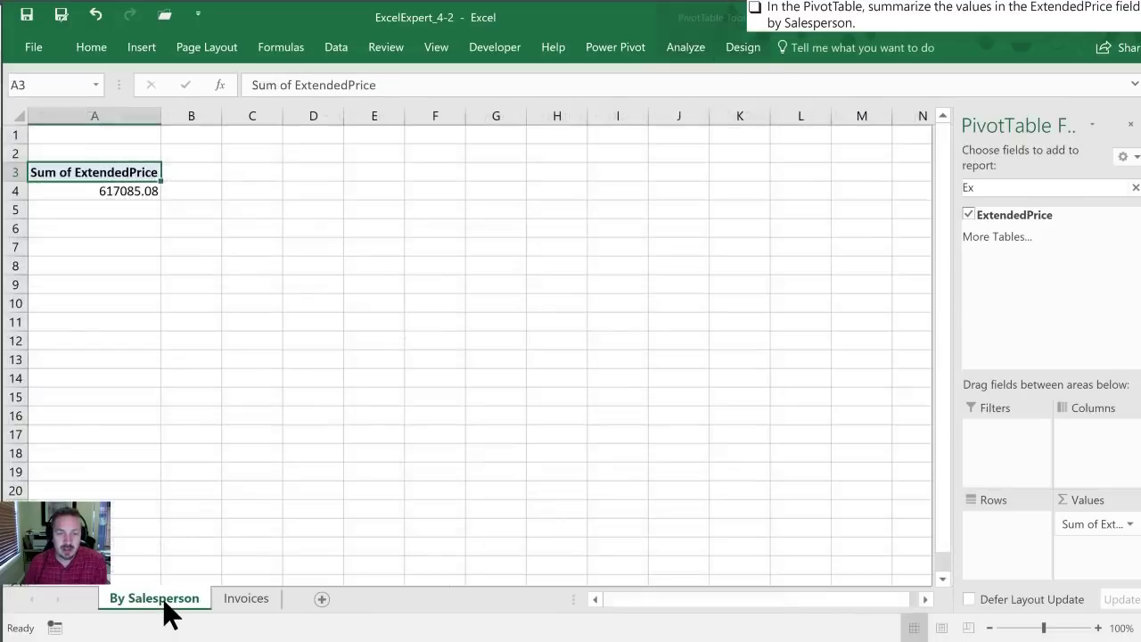
Search for 'Sales' and put Salesperson in Rows, listing nine salespeople plus a Grand Total
click(115, 202)
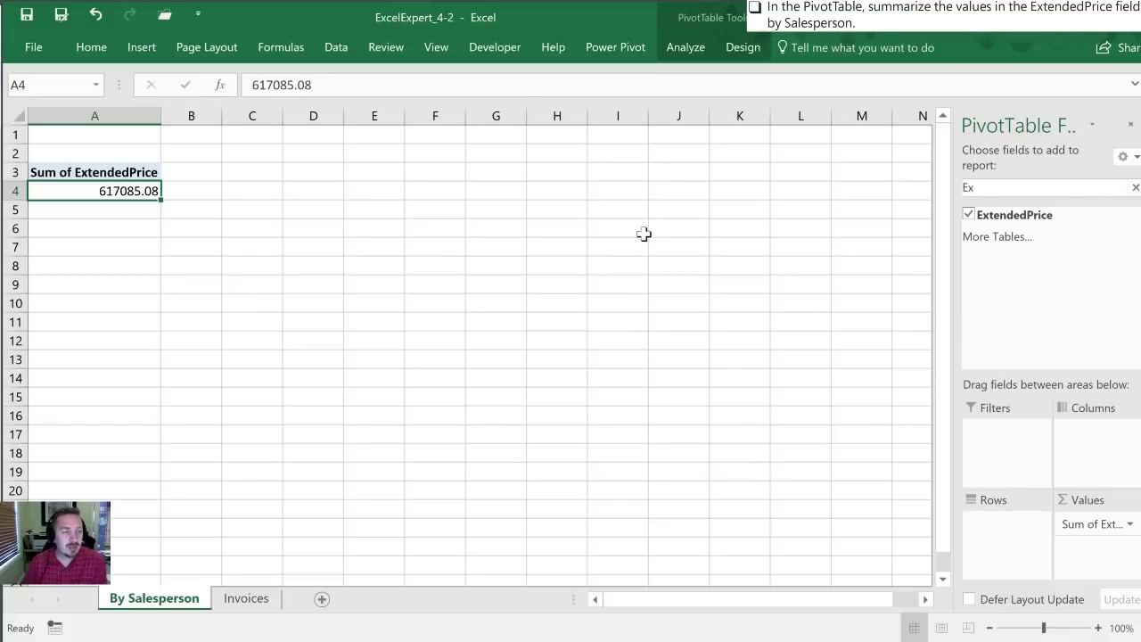
click(1008, 186)
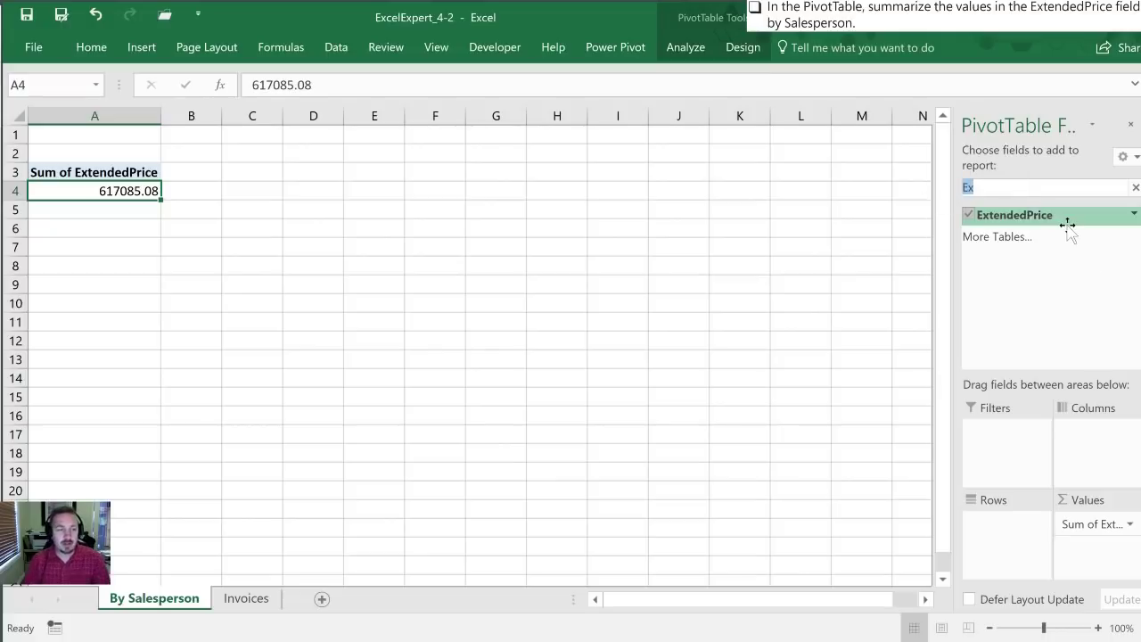
text(Sale)
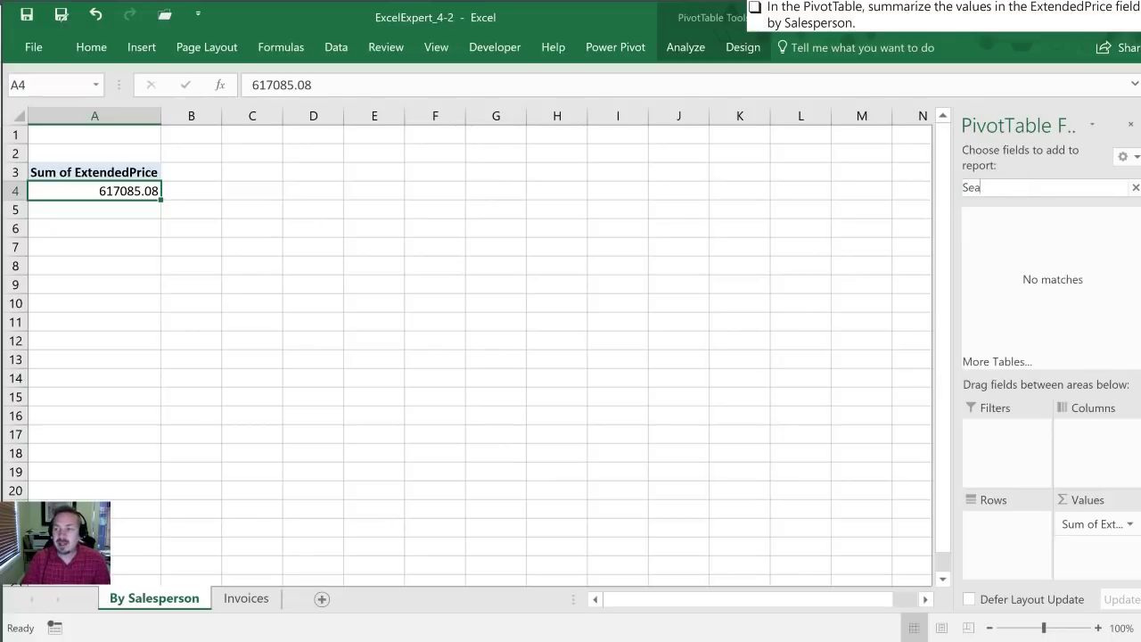
text(s)
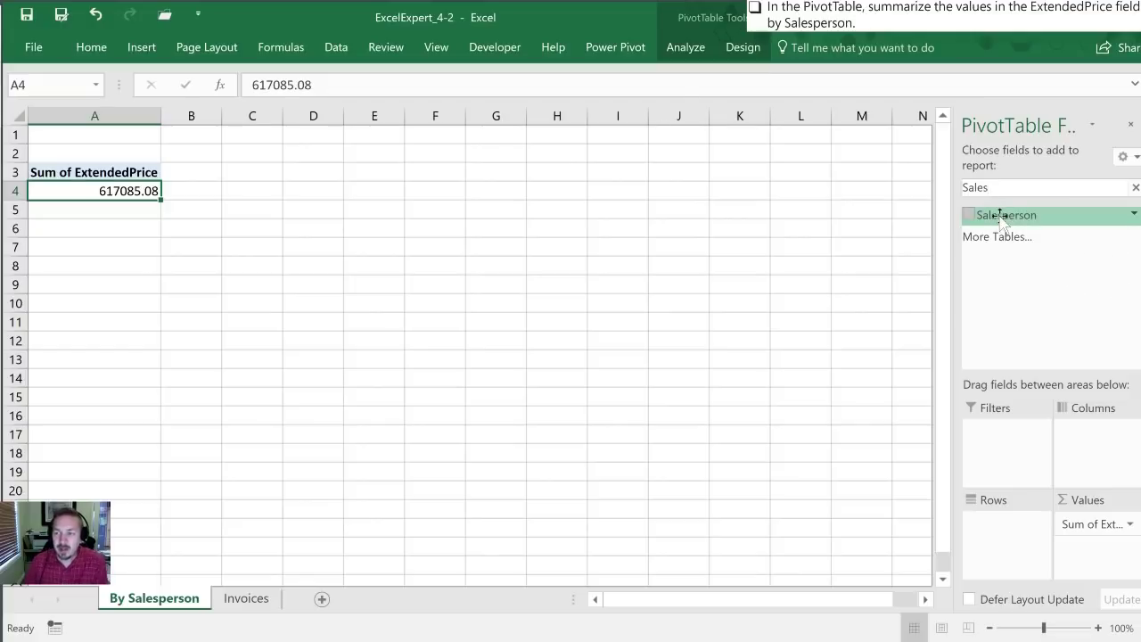
drag(1000, 217, 1005, 530)
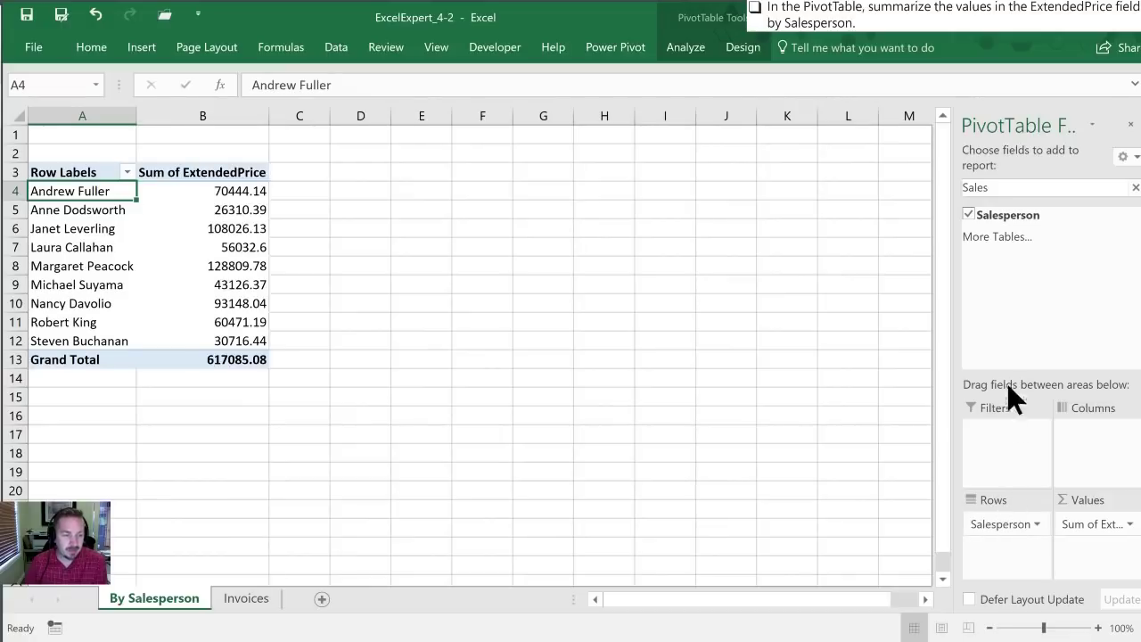
Go to the Invoices sheet and select its Salesperson column of 1059 entries
click(239, 602)
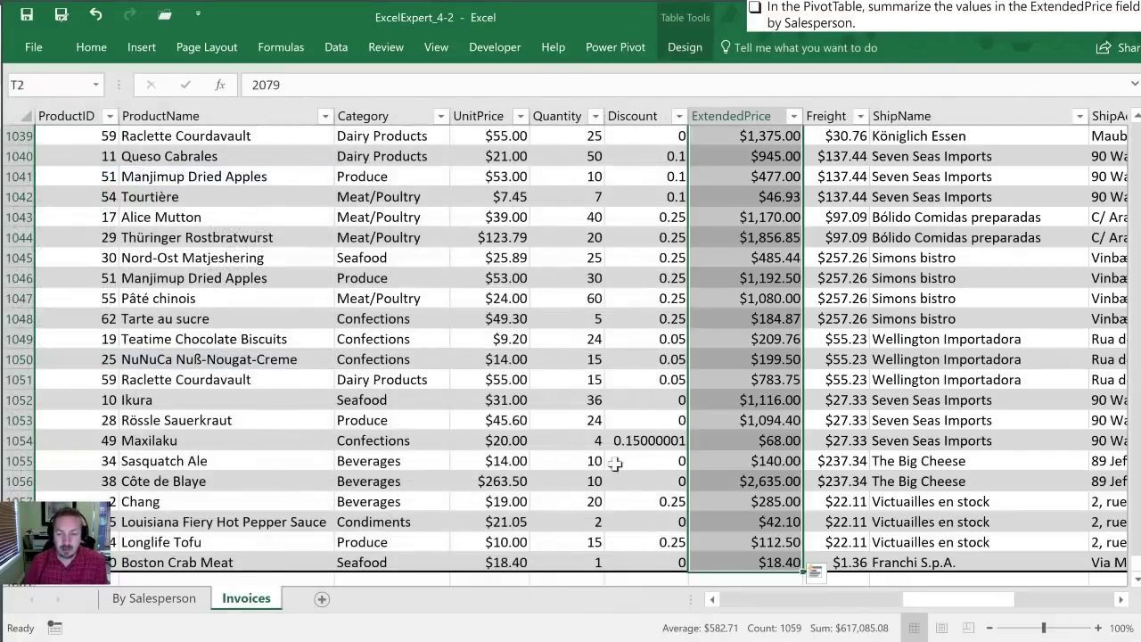
scroll(286, 352, up, 18)
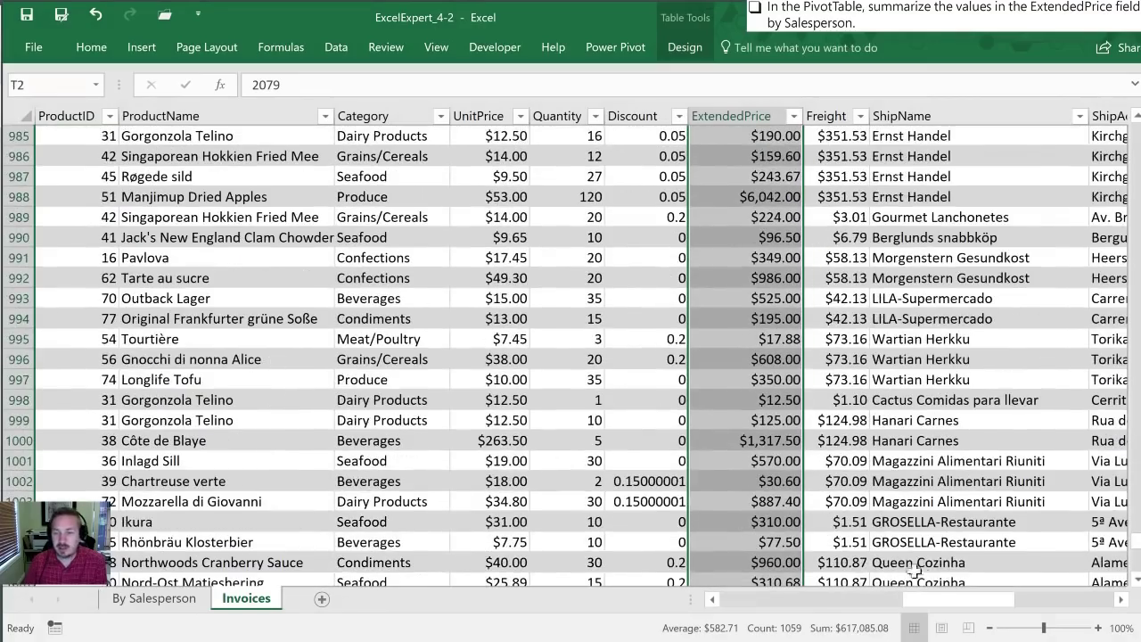
drag(935, 604, 797, 618)
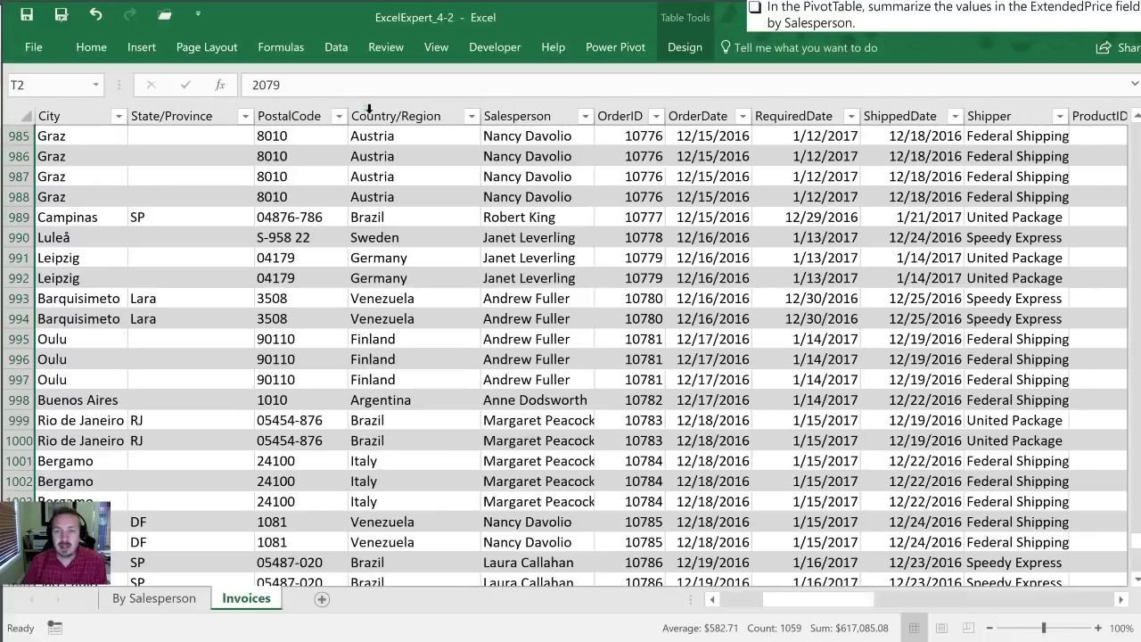
click(498, 111)
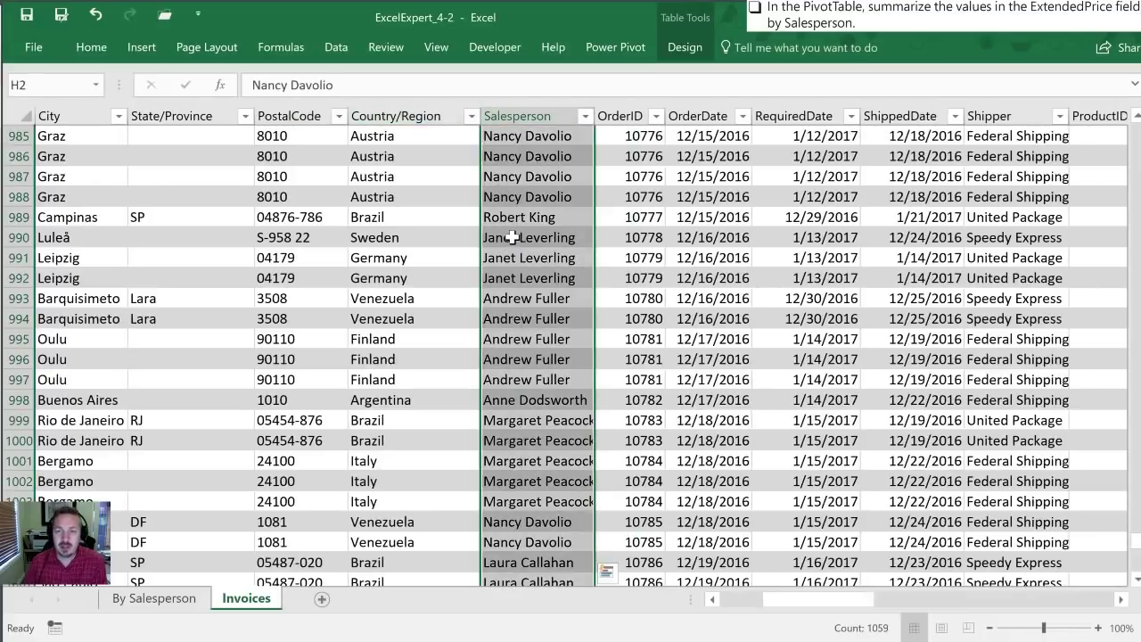
mouse_move(851, 610)
mouse_down()
mouse_move(961, 606)
mouse_move(829, 615)
mouse_move(834, 606)
mouse_up()
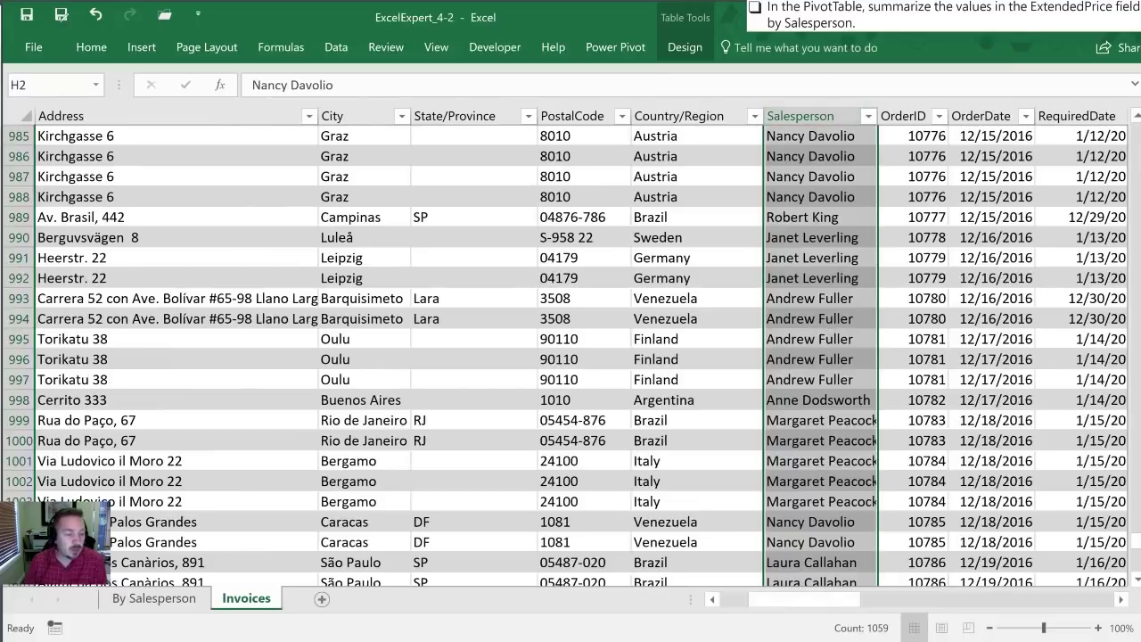
Return to the By Salesperson sheet and select cell B4
click(153, 598)
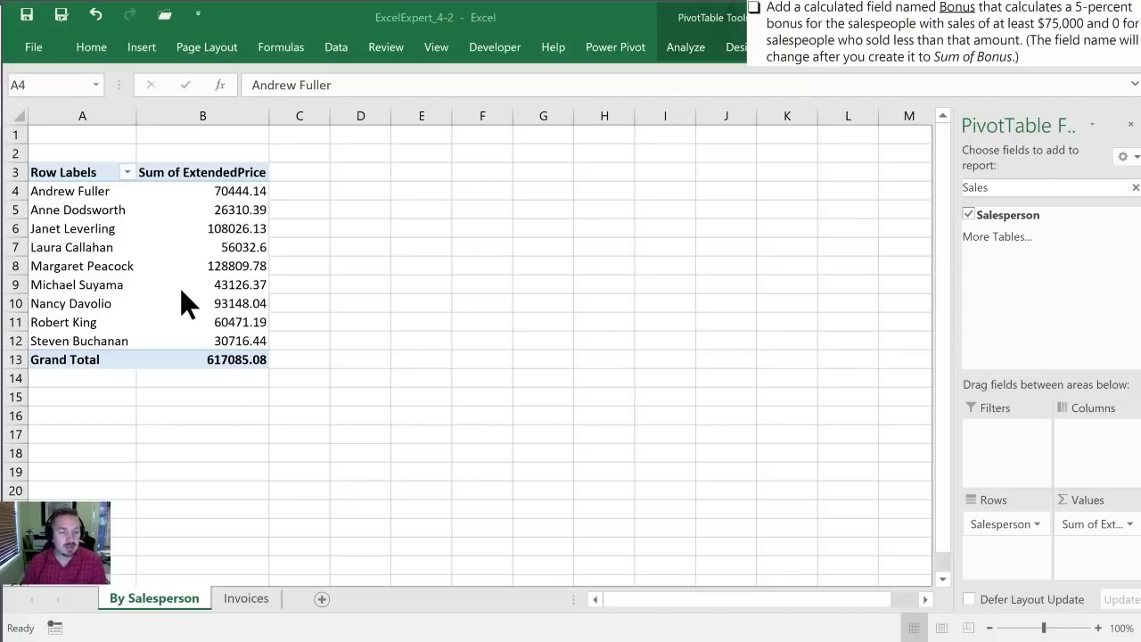
click(211, 189)
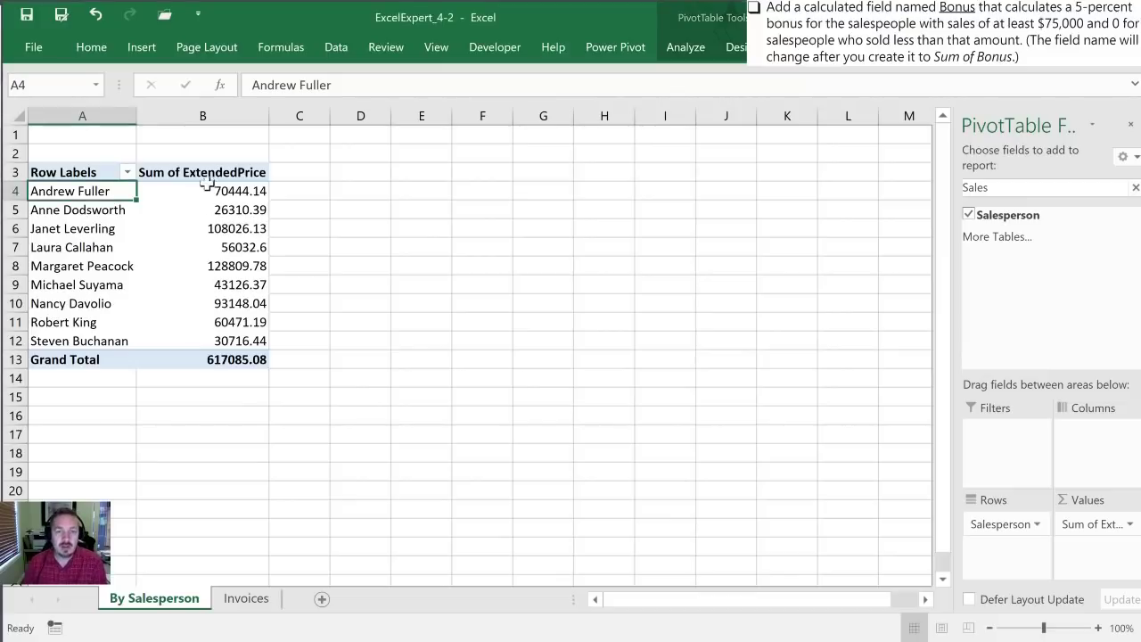
Apply Comma Style to B4:B13 and remove both decimal places
click(212, 187)
drag(212, 189, 218, 355)
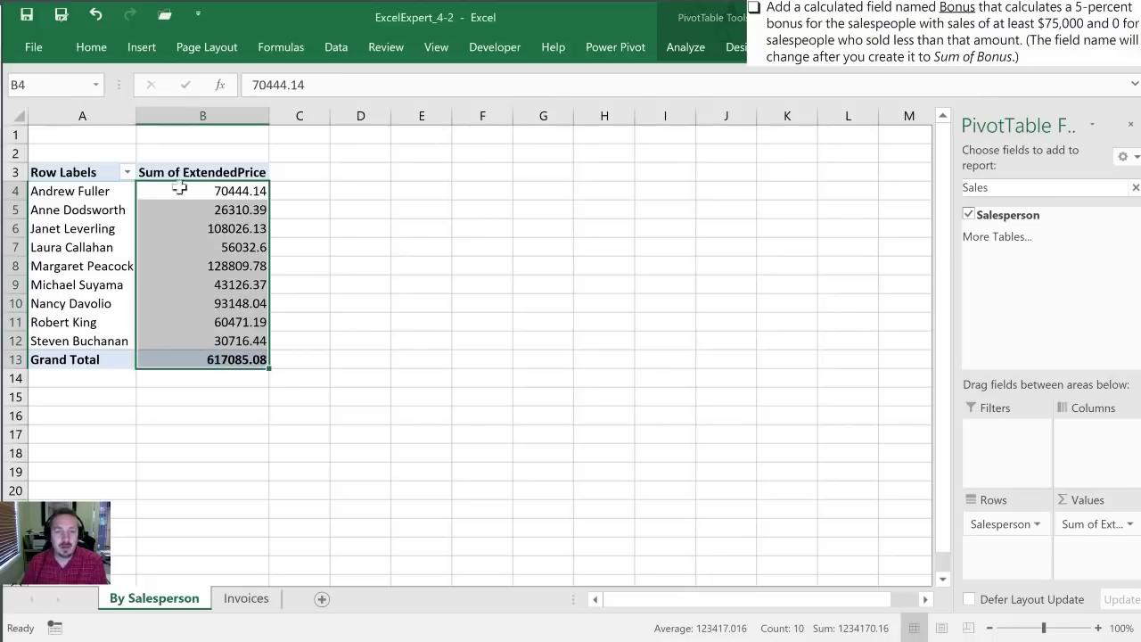
click(91, 47)
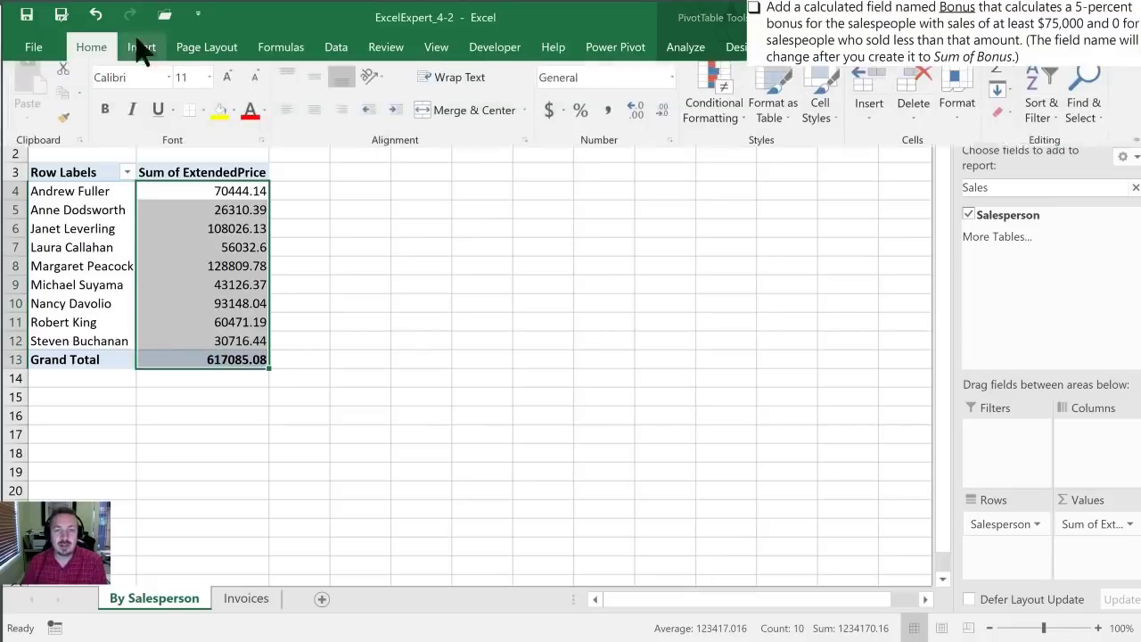
click(608, 120)
click(643, 120)
click(643, 120)
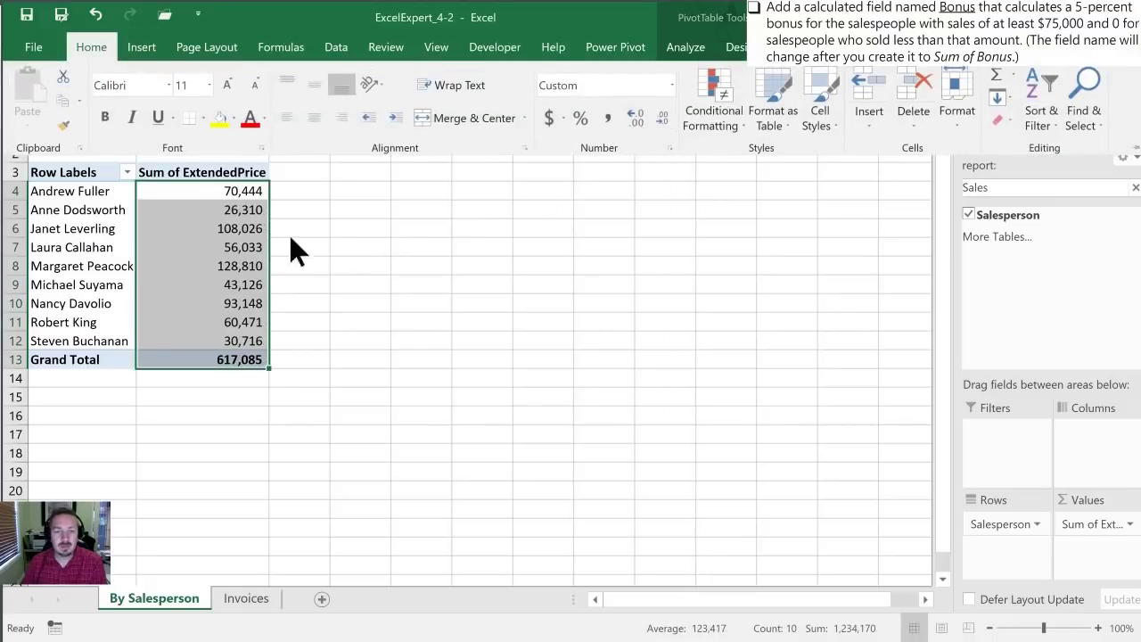
click(303, 230)
Inspect the unrounded values behind B7, B6, B8 and B10
click(226, 243)
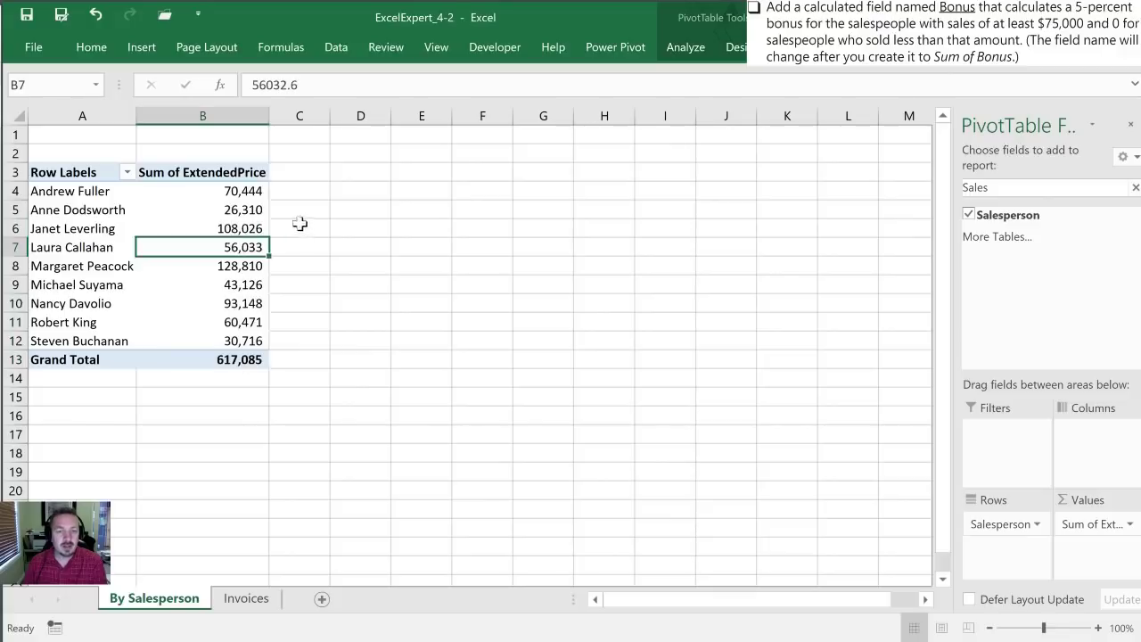
click(214, 232)
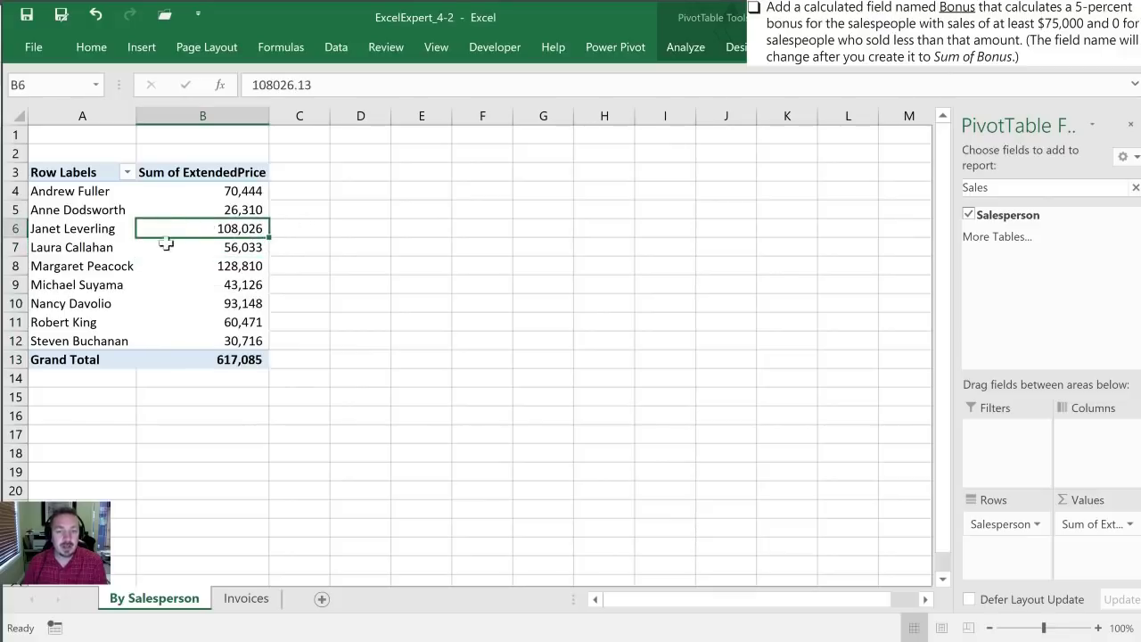
click(190, 265)
click(198, 304)
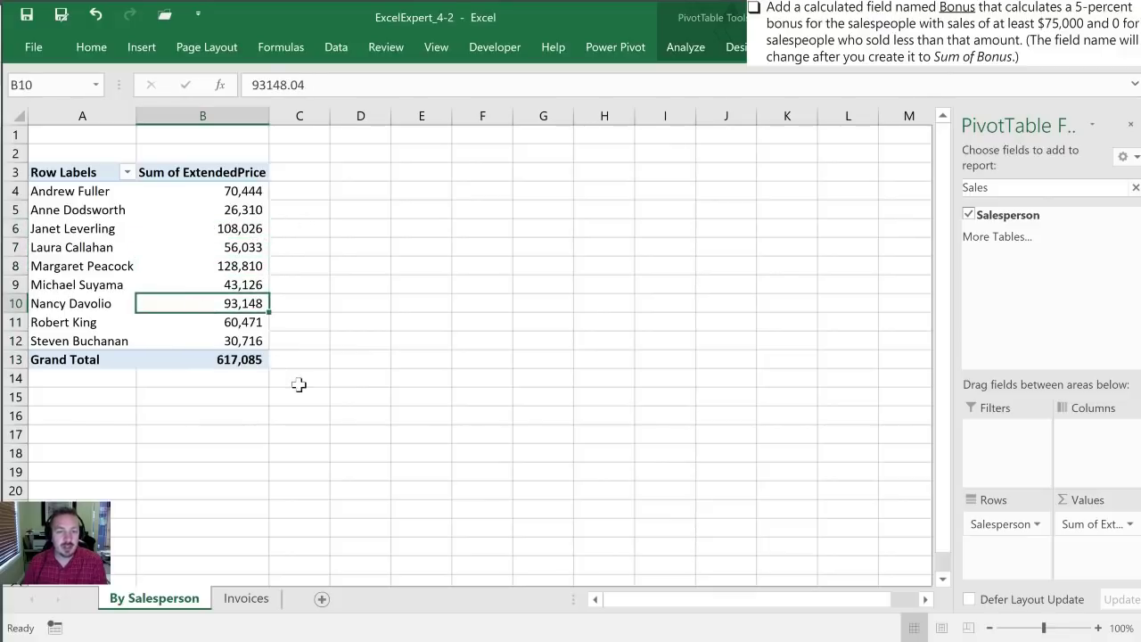
Start a new PivotTable calculated field named Bonus
click(686, 49)
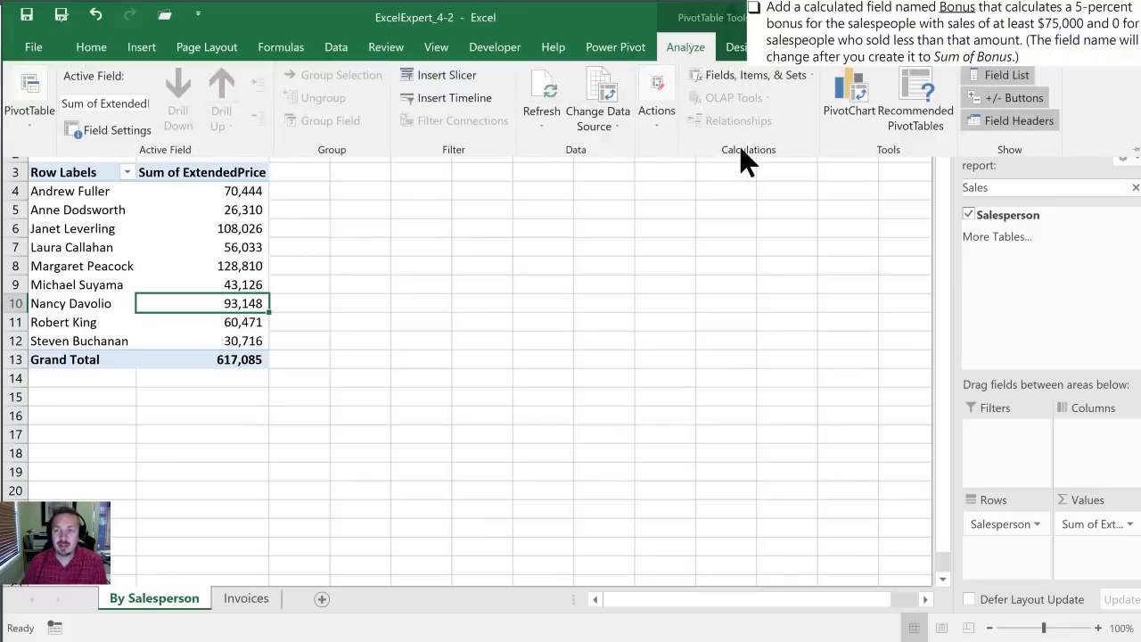
click(747, 80)
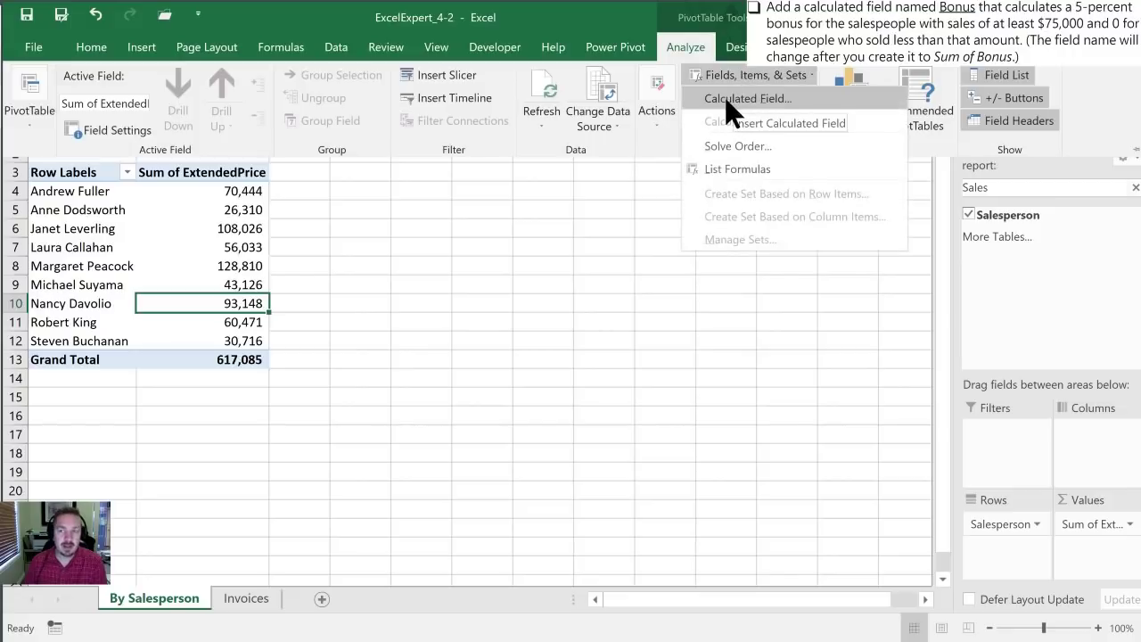
click(727, 100)
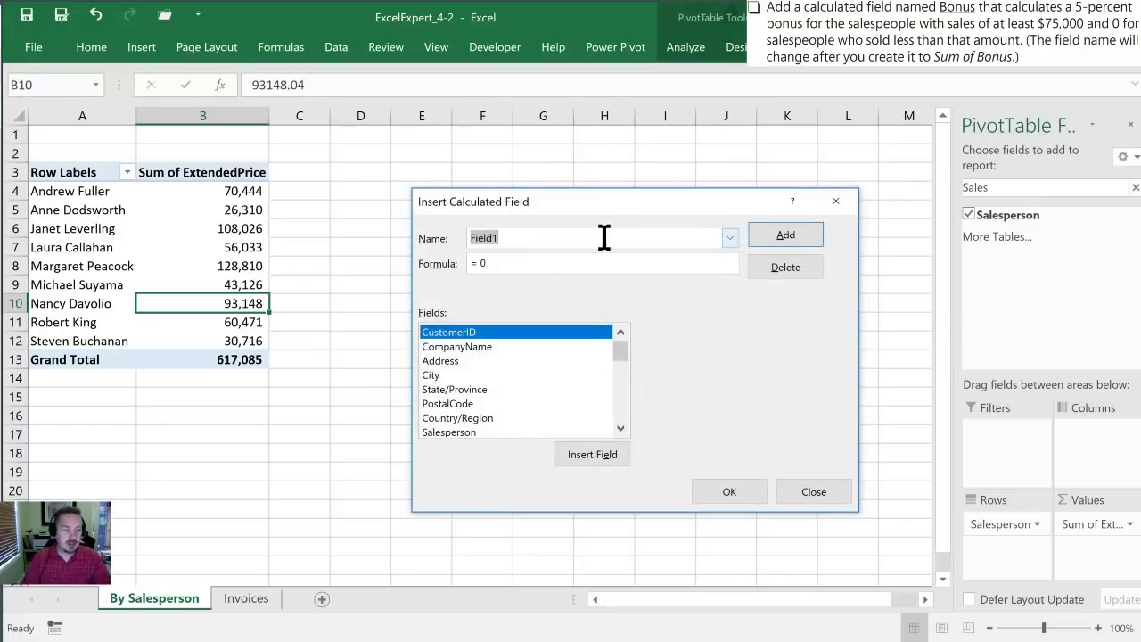
text(Bonus)
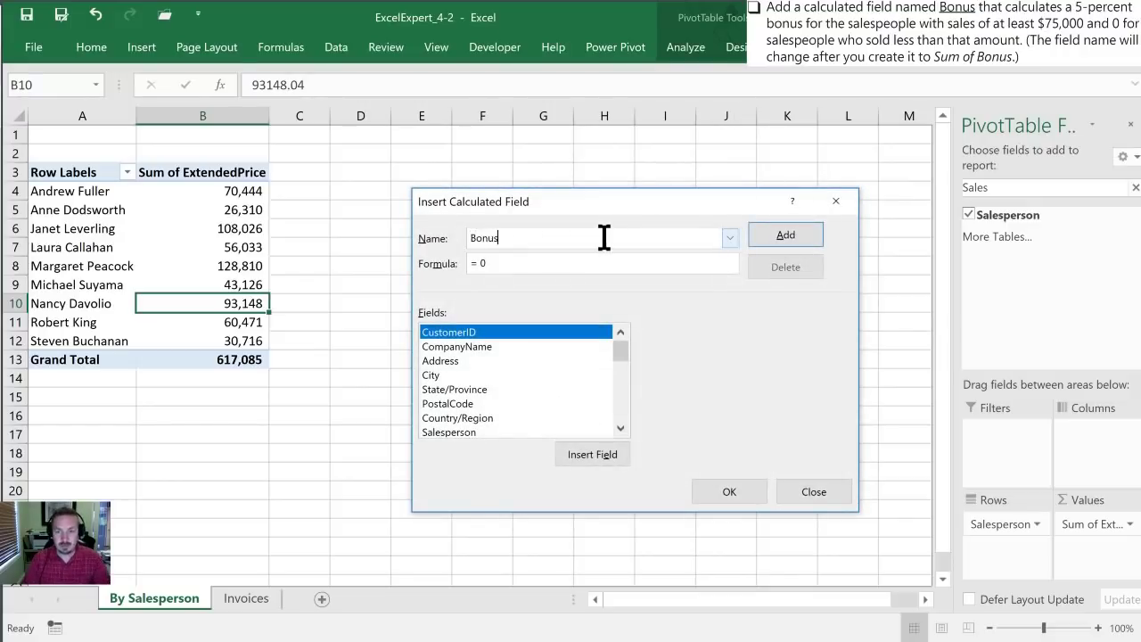
Give Bonus the formula =IF(ExtendedPrice>75000, ExtendedPrice*0.05, 0) and add it
click(519, 270)
key(BackSpace)
key(BackSpace)
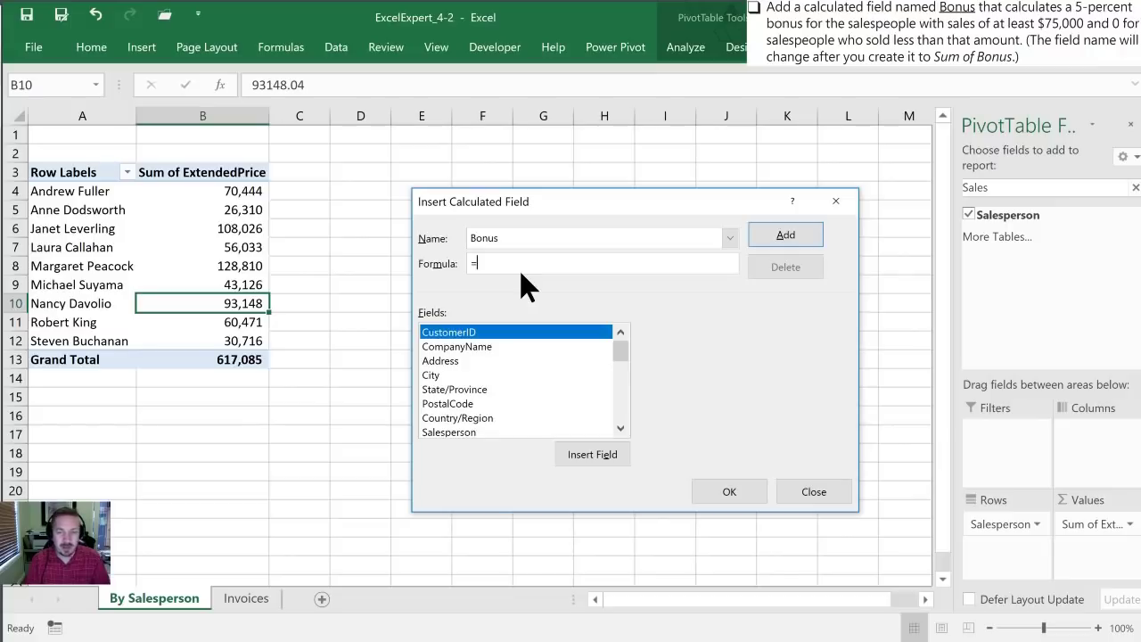
text(if()
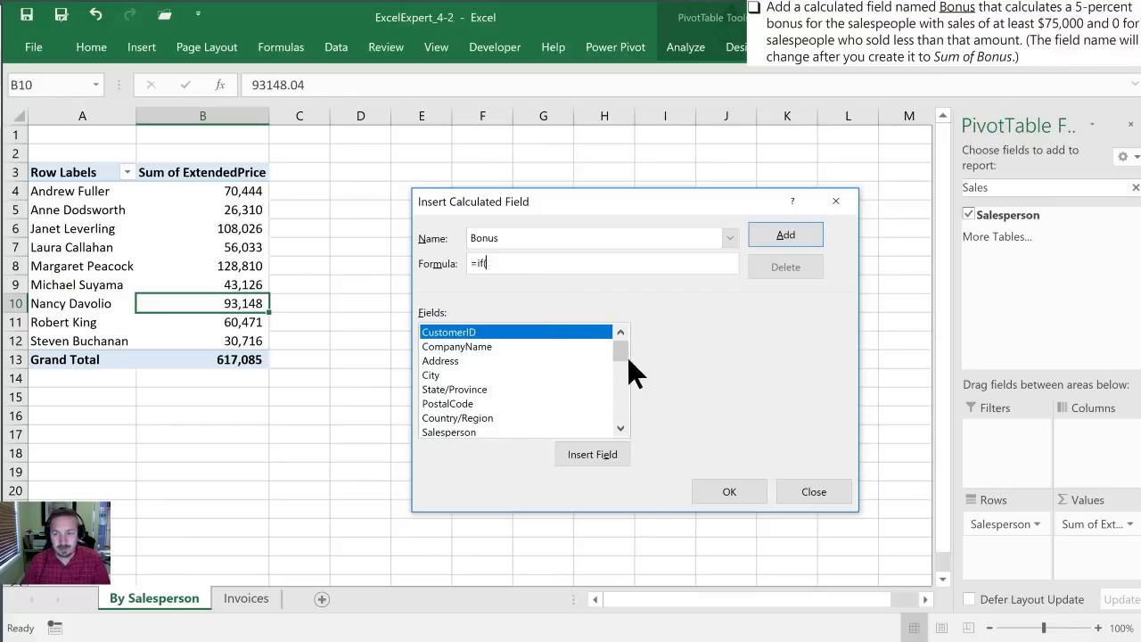
drag(623, 348, 623, 393)
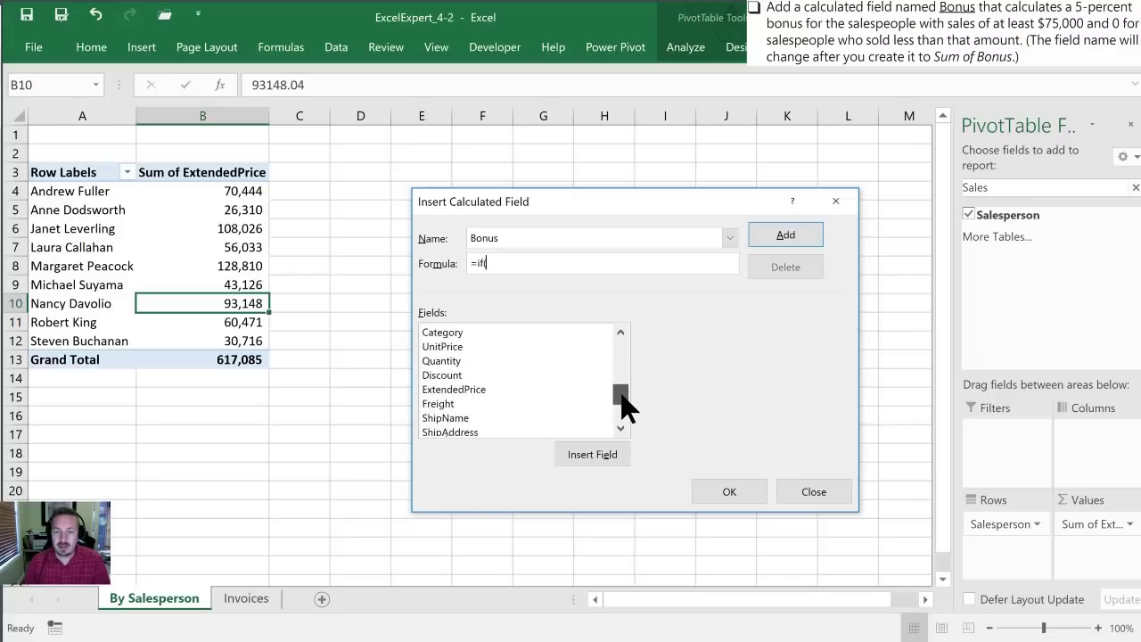
click(468, 388)
click(579, 454)
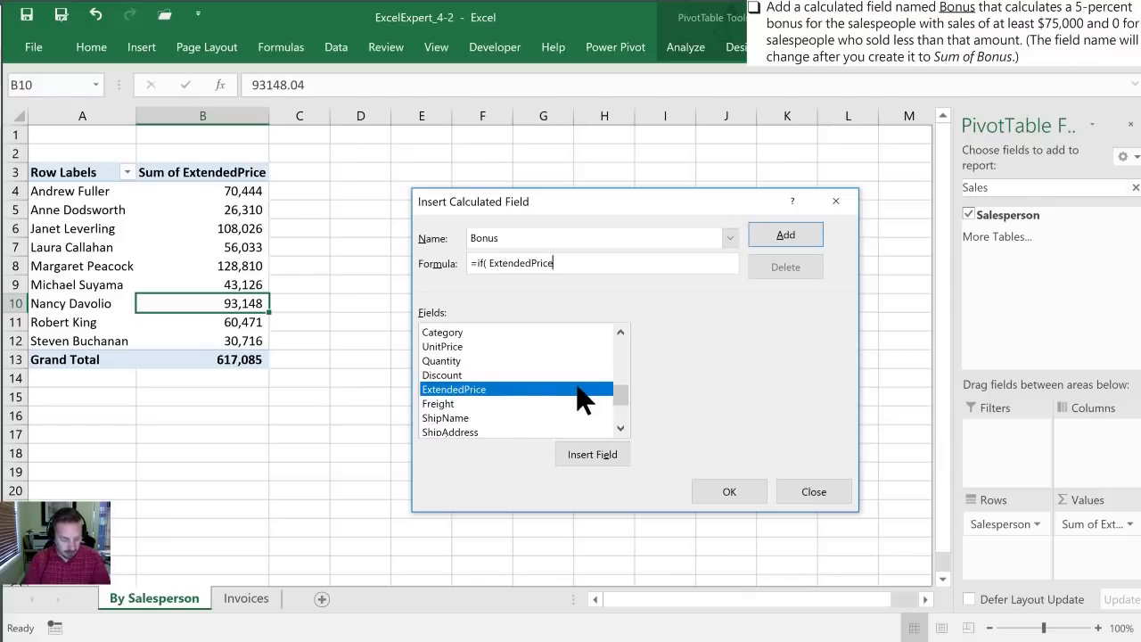
text(>)
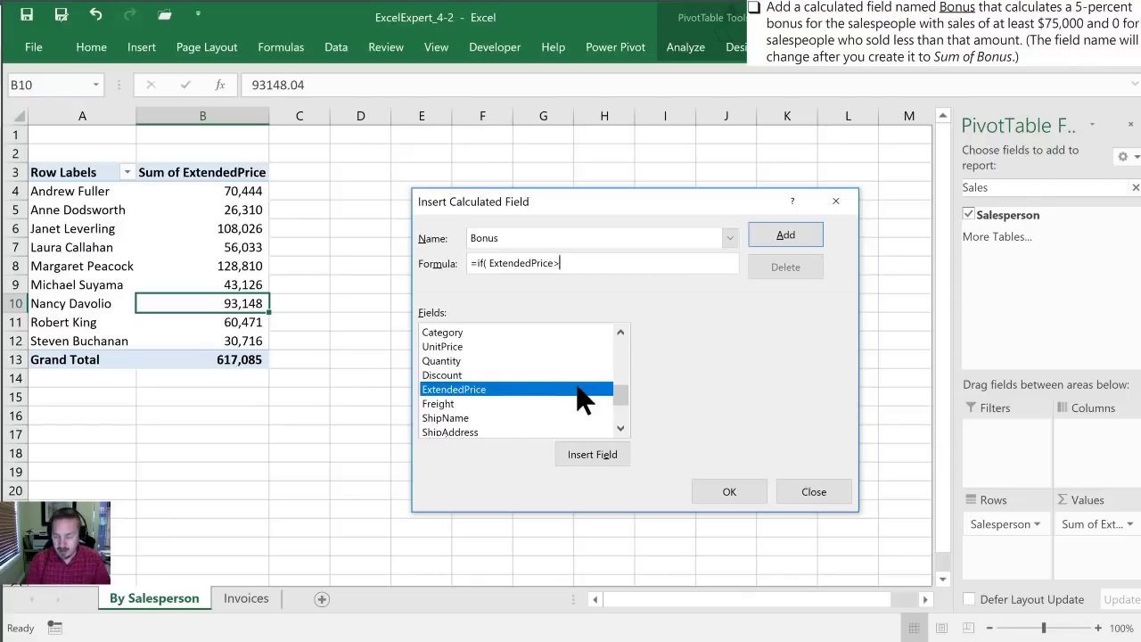
text(75)
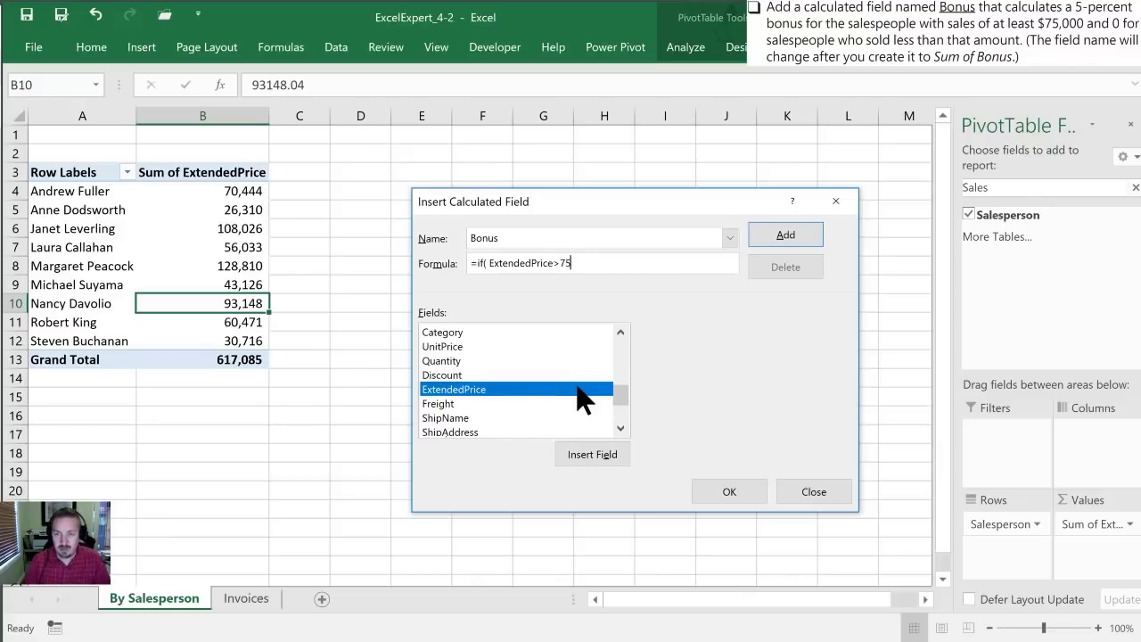
text(000)
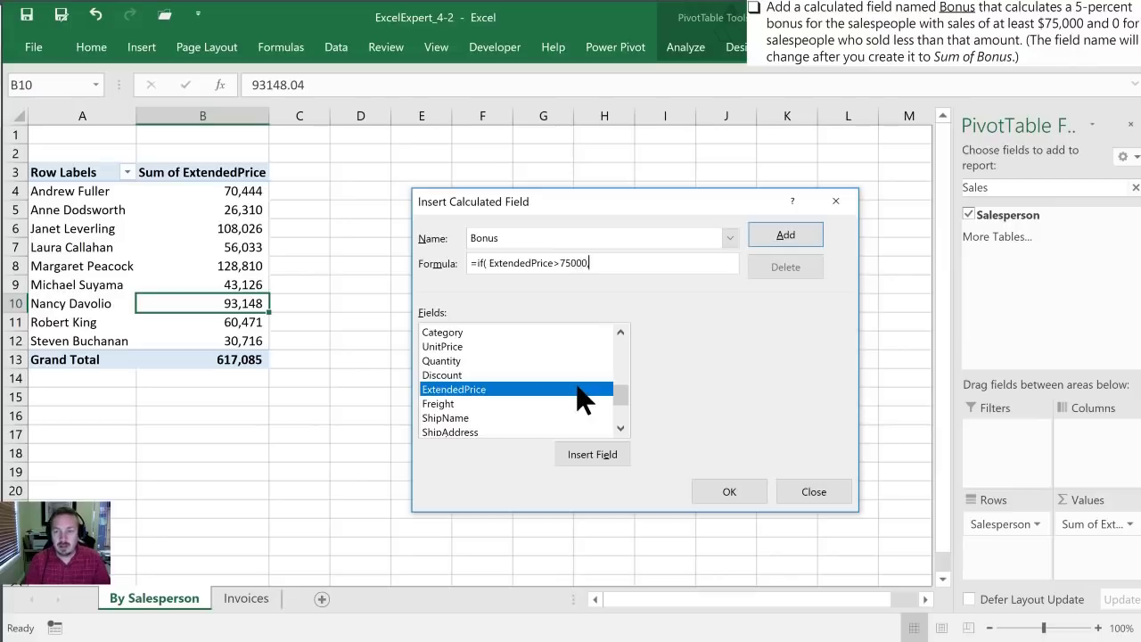
text(,)
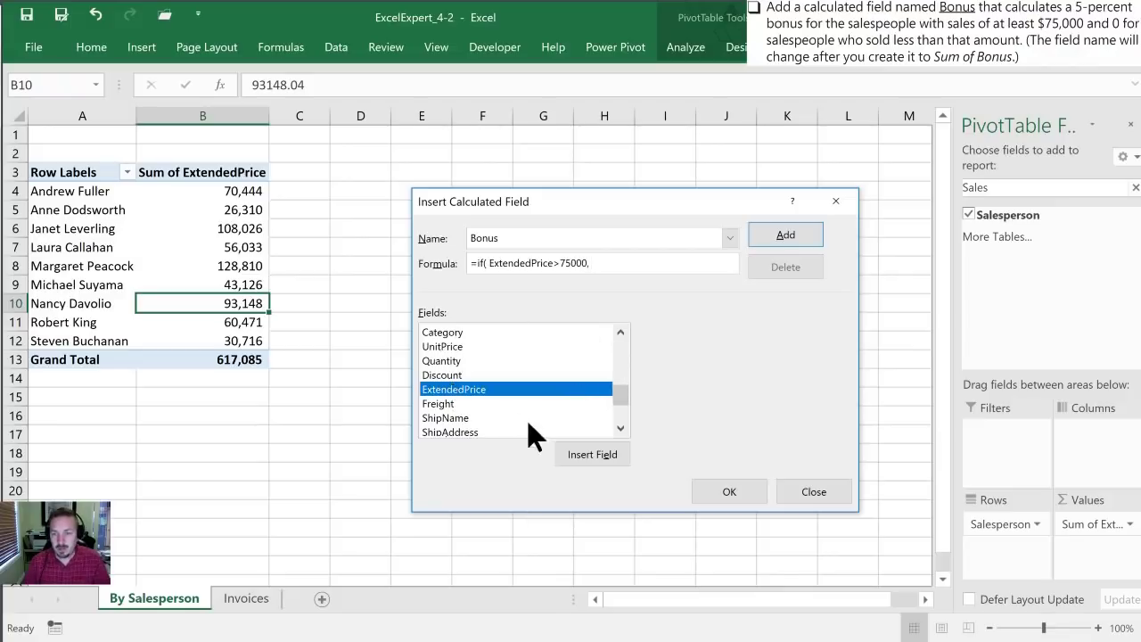
click(611, 455)
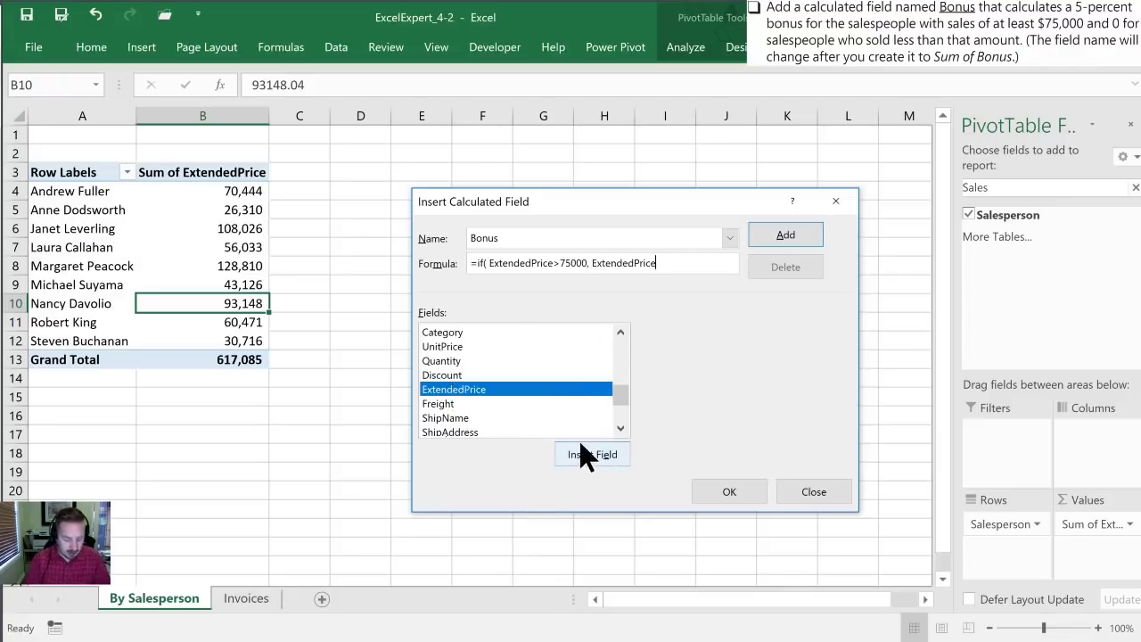
text(* )
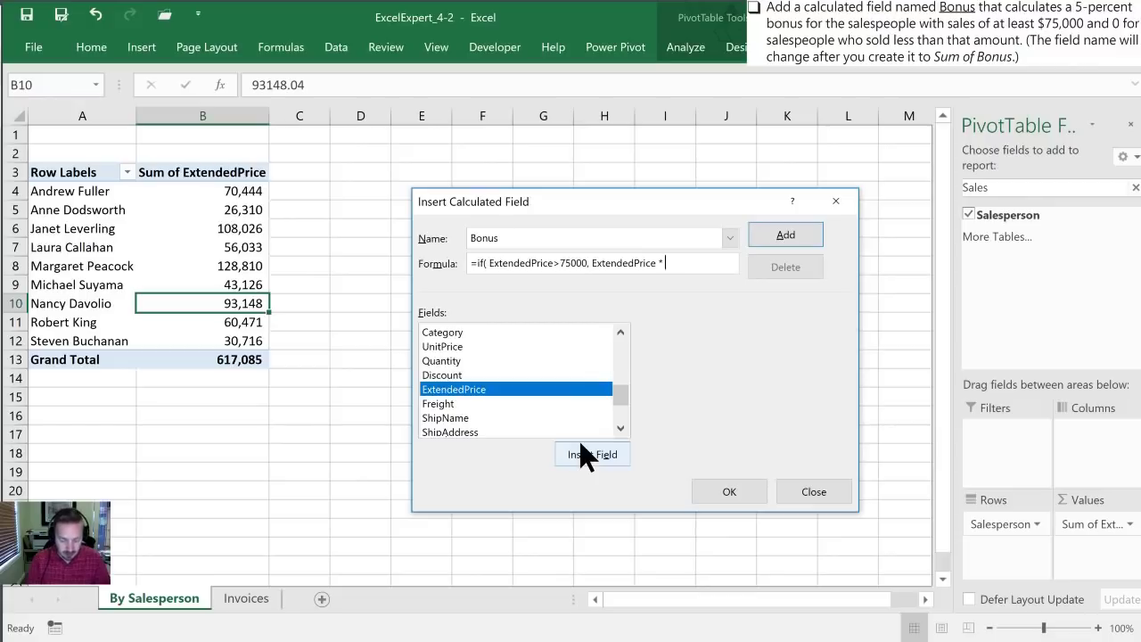
text(0.0)
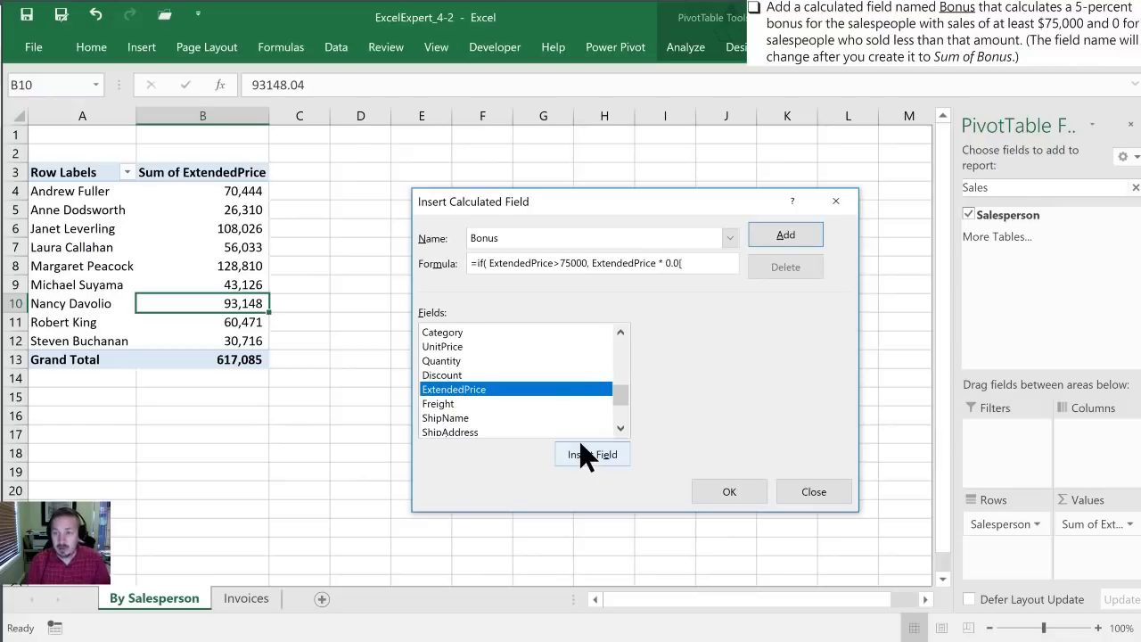
text(5,)
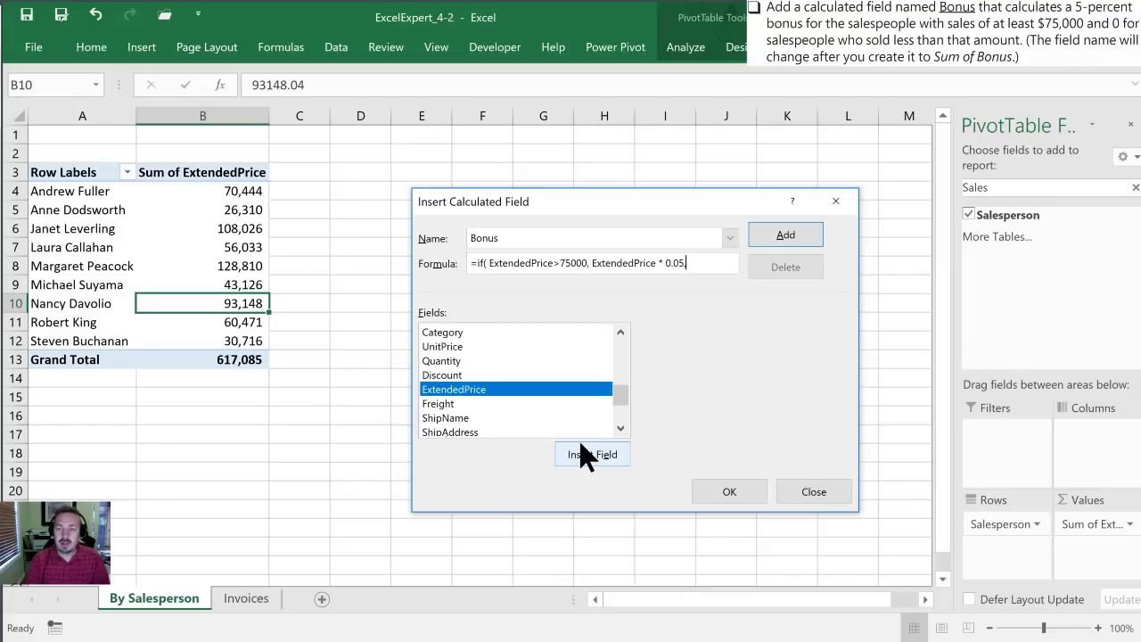
text( 0))
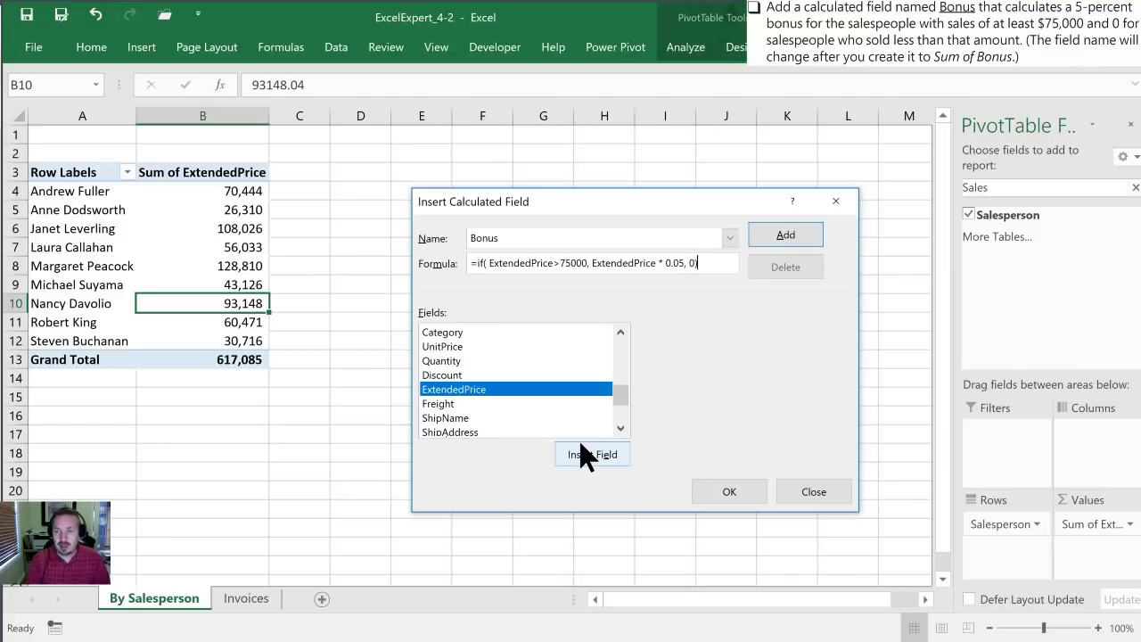
click(780, 235)
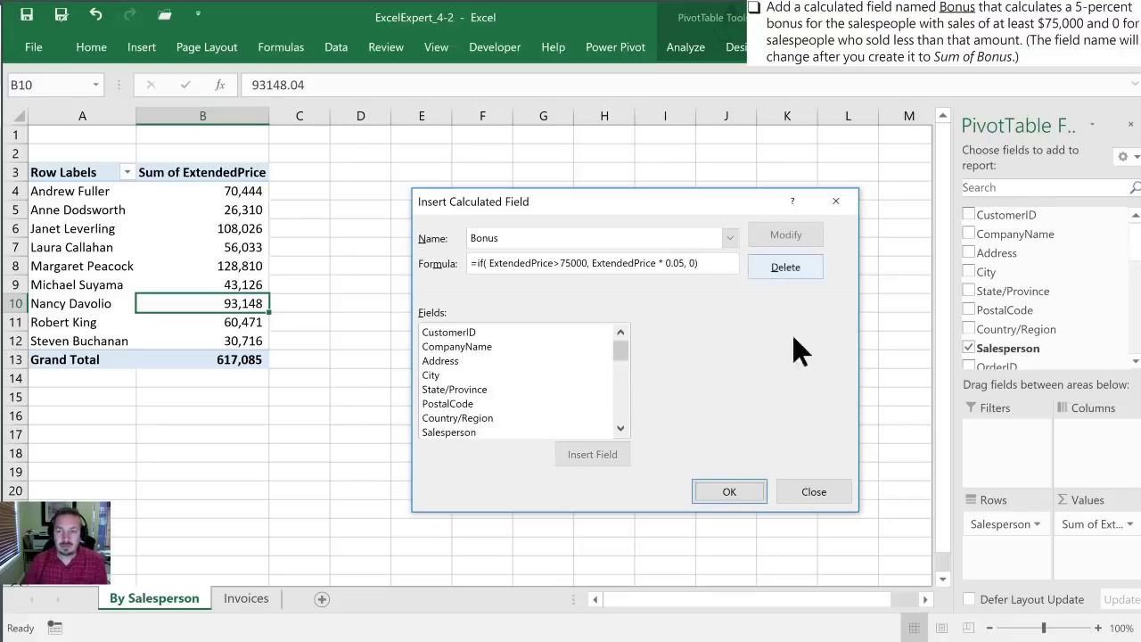
Confirm the Bonus field, showing a Sum of Bonus column totalling 30,854, and check C6 and C8
click(718, 490)
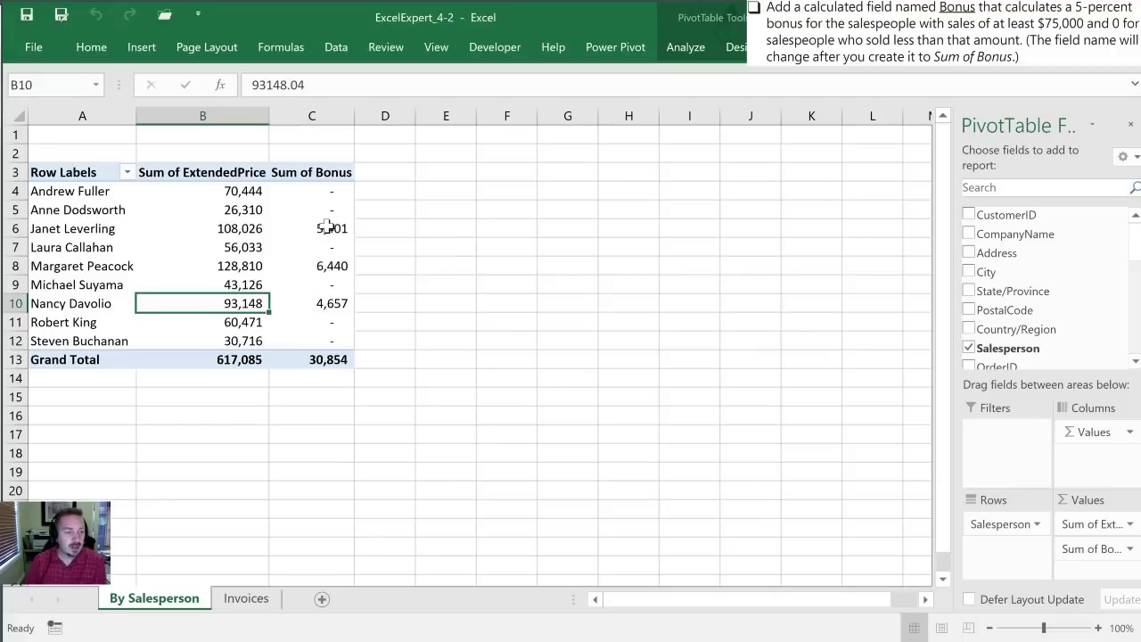
mouse_move(330, 233)
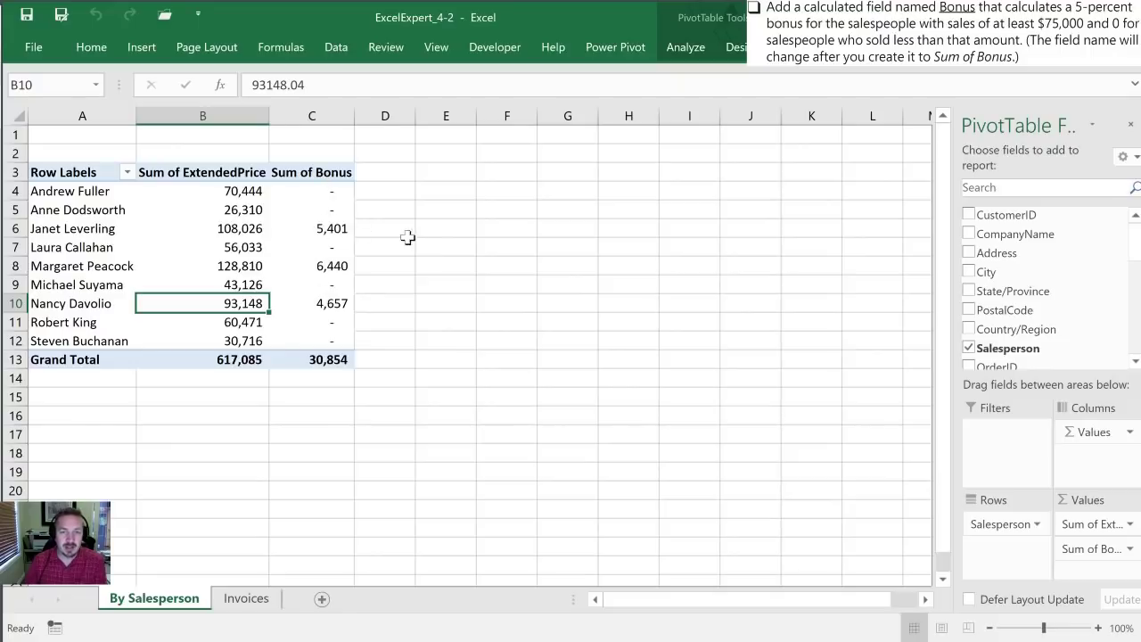
click(335, 229)
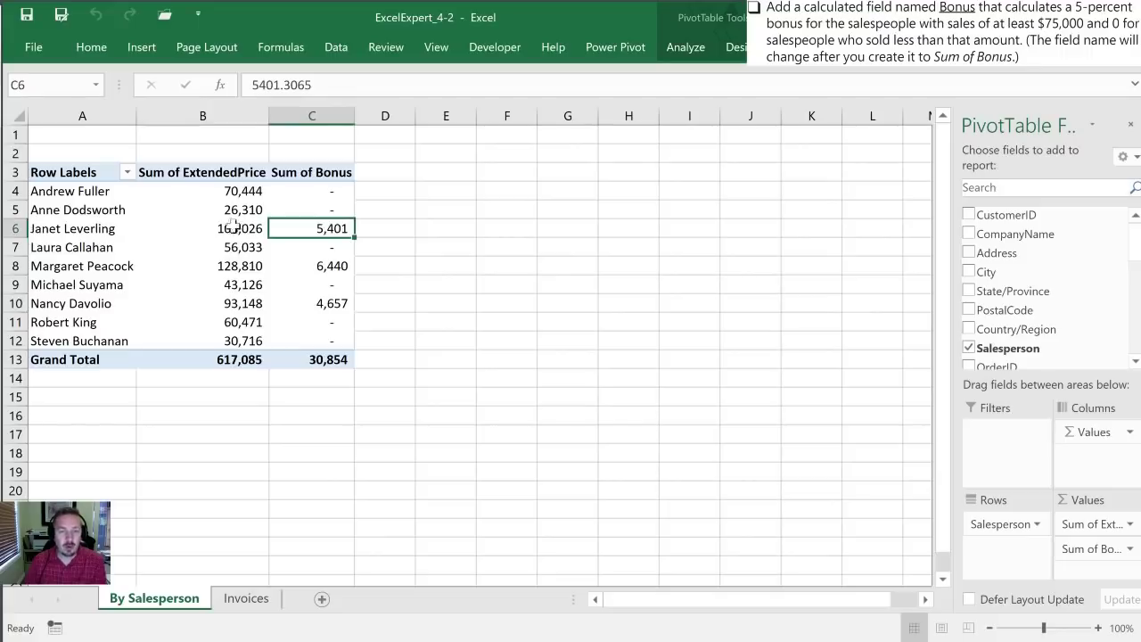
click(334, 268)
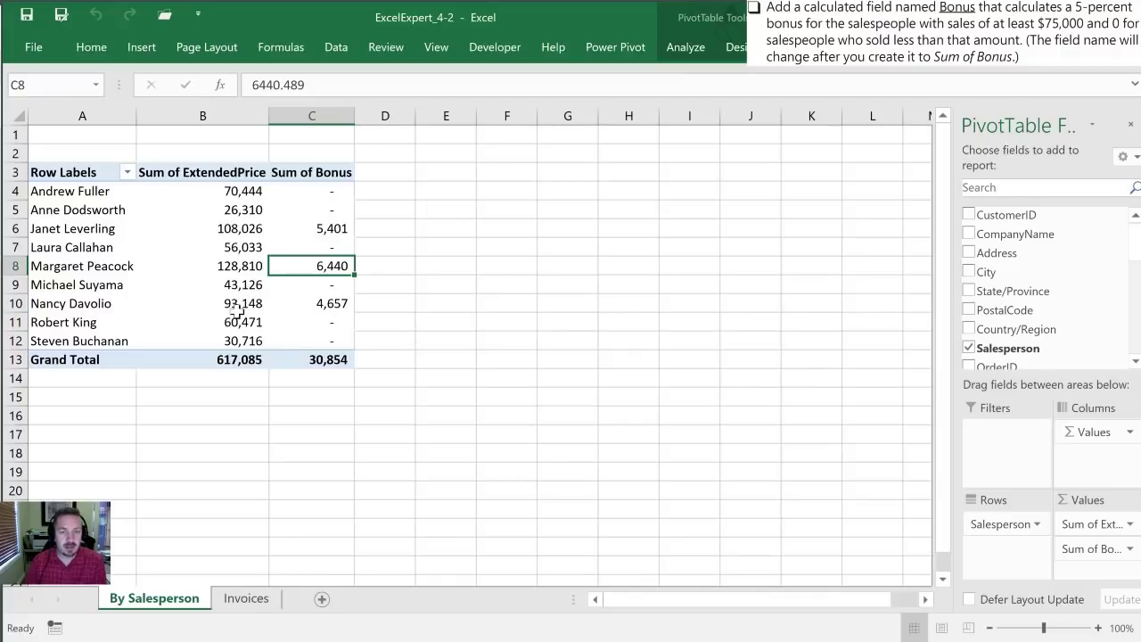
mouse_move(236, 311)
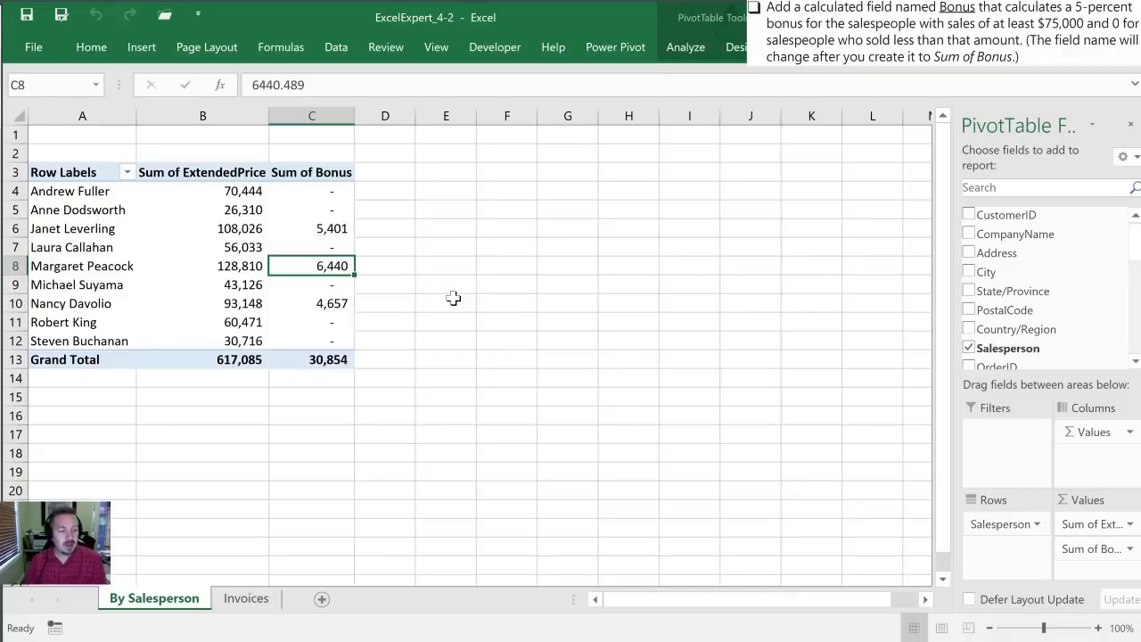